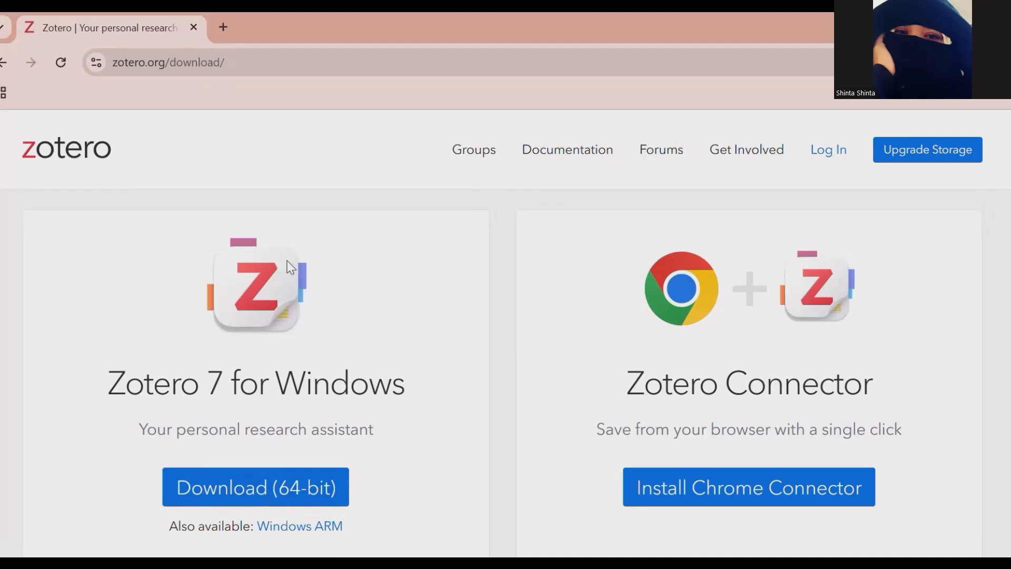
# - Bring up the desktop image Screenshot (7).png to view the installed Zotero shortcut
pyautogui.moveTo(272, 542)
pyautogui.moveTo(623, 563)
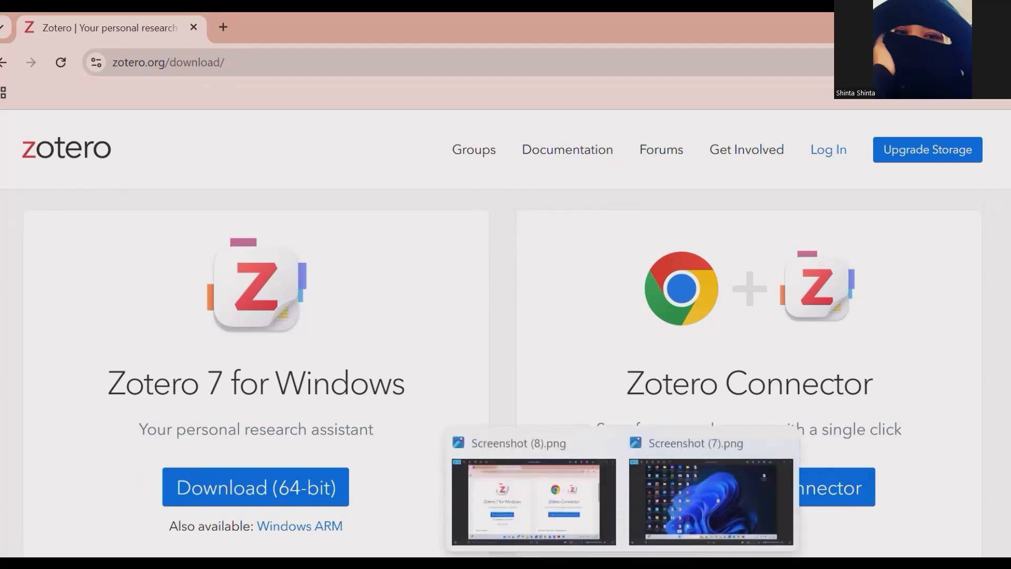
pyautogui.click(696, 507)
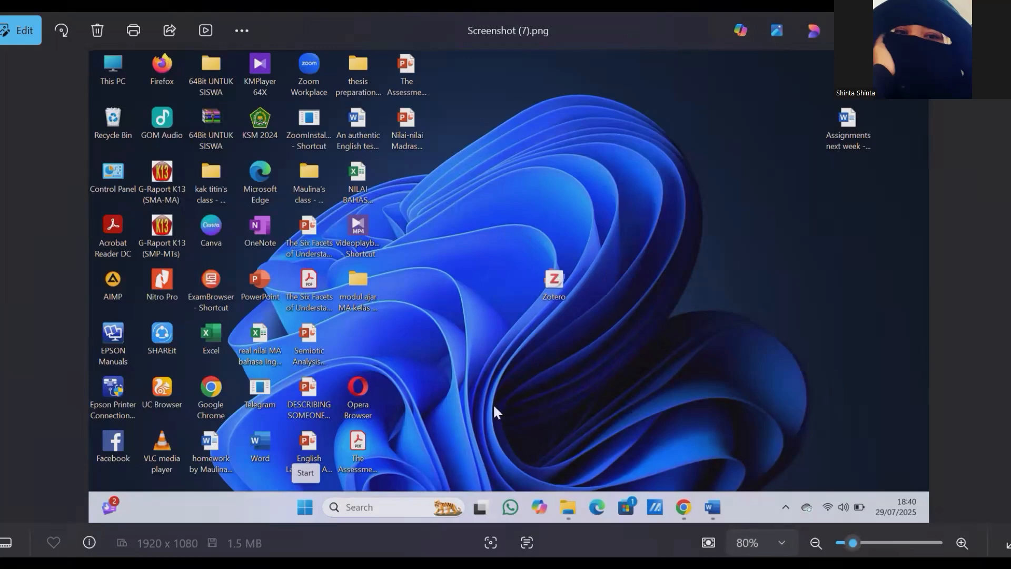
# - Switch to Zotero and delete the "research journal" collection from My Library
pyautogui.moveTo(490, 543)
pyautogui.moveTo(513, 509)
pyautogui.click(514, 466)
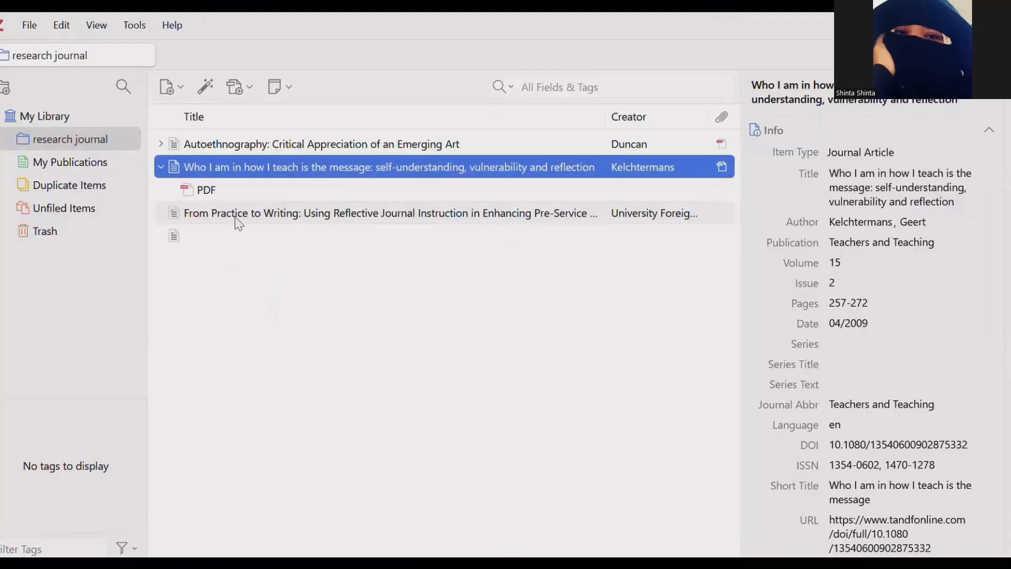
pyautogui.rightClick(53, 146)
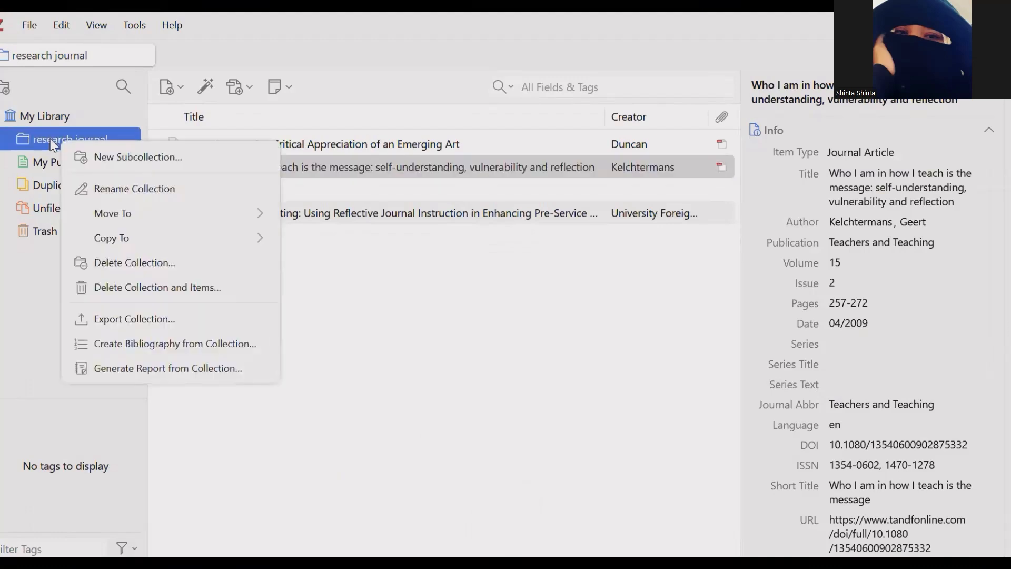
pyautogui.click(124, 266)
pyautogui.press('Return')
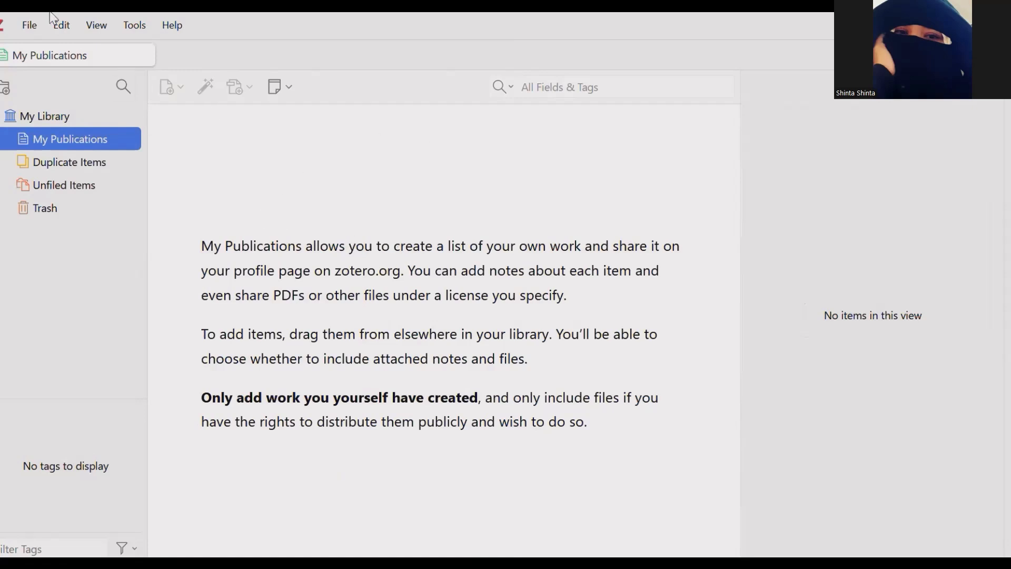
# - Create a new collection named "journal research" in My Library
pyautogui.click(7, 89)
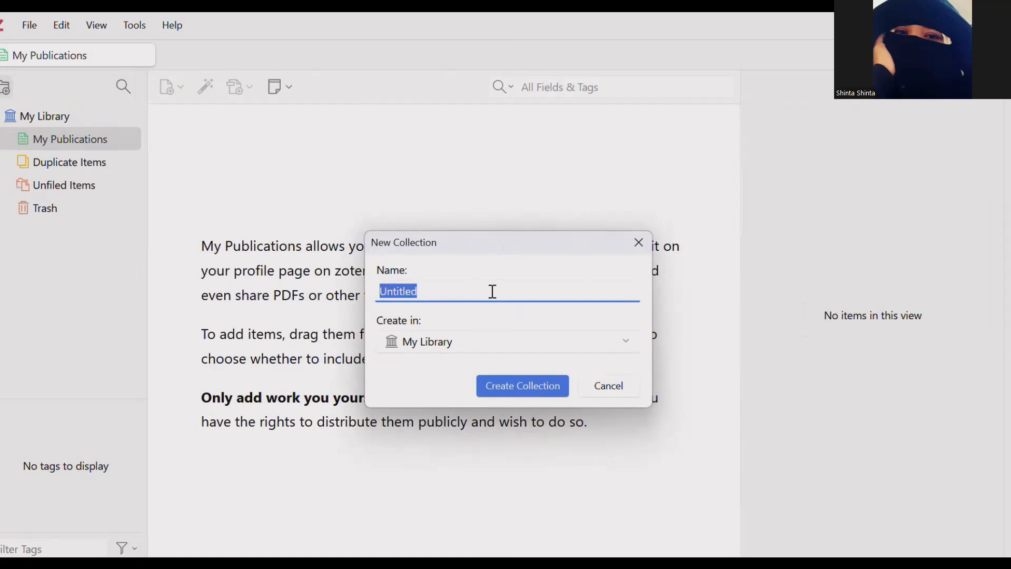
pyautogui.write('journal res')
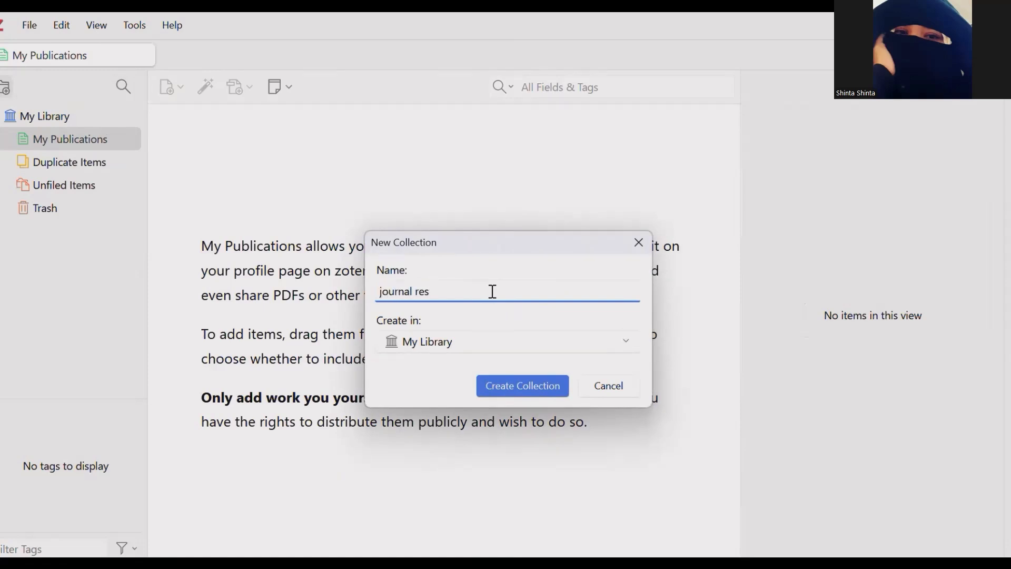
pyautogui.write('earcg')
pyautogui.press('BackSpace')
pyautogui.write('h')
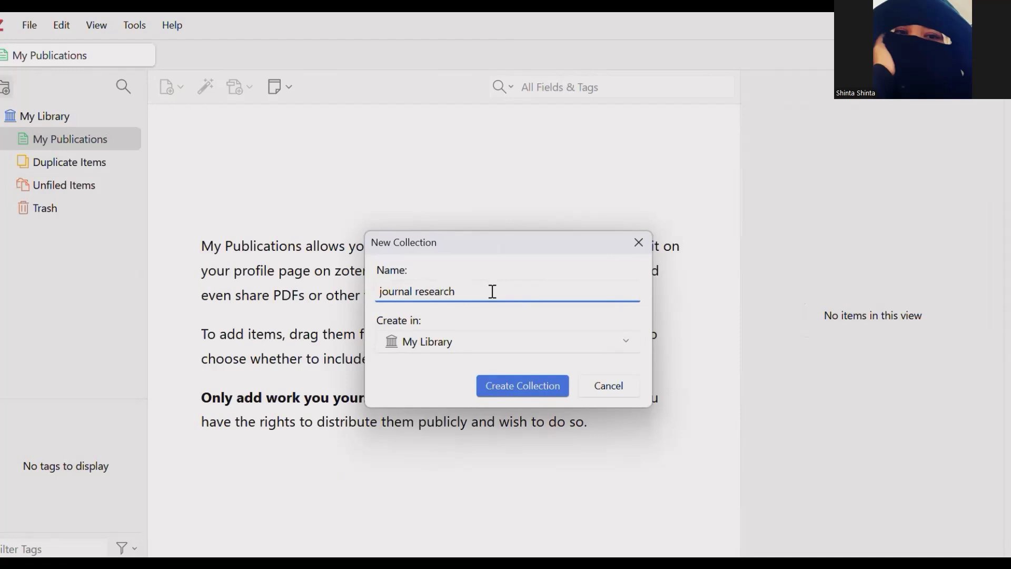
pyautogui.click(522, 387)
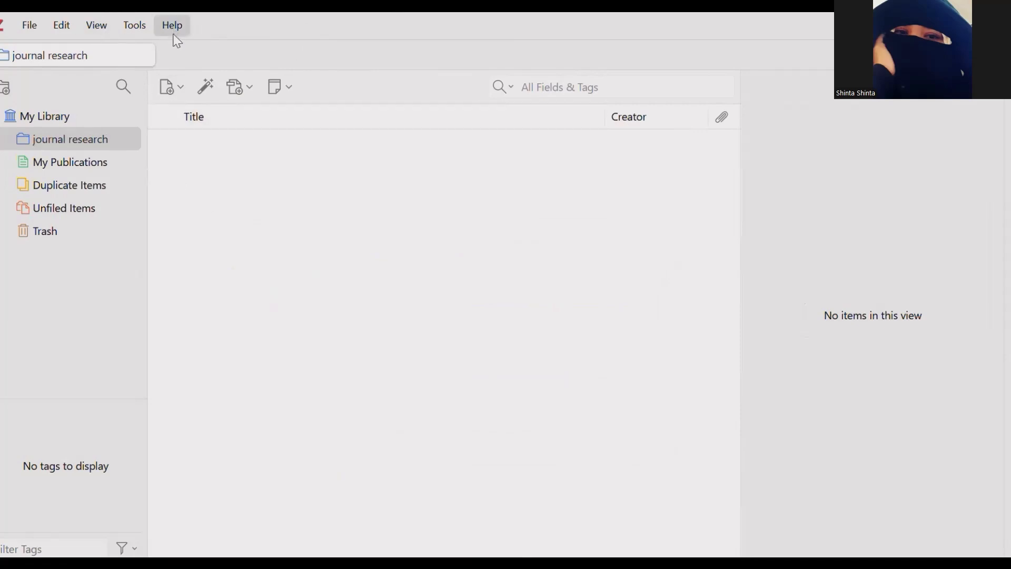
# - Add a blank Journal Article item to the "journal research" collection and look over its info fields, leaving them empty
pyautogui.click(182, 95)
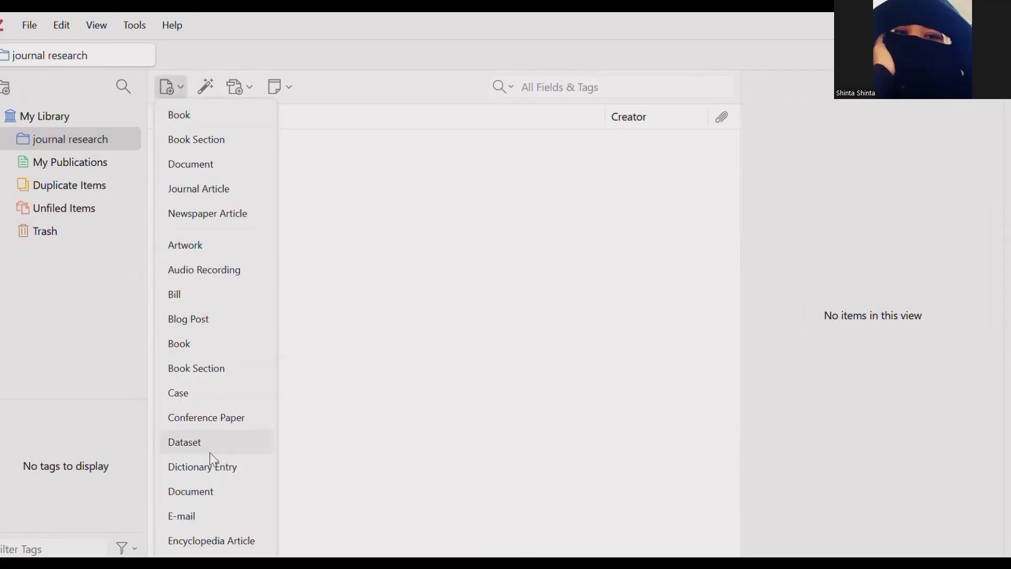
pyautogui.click(221, 197)
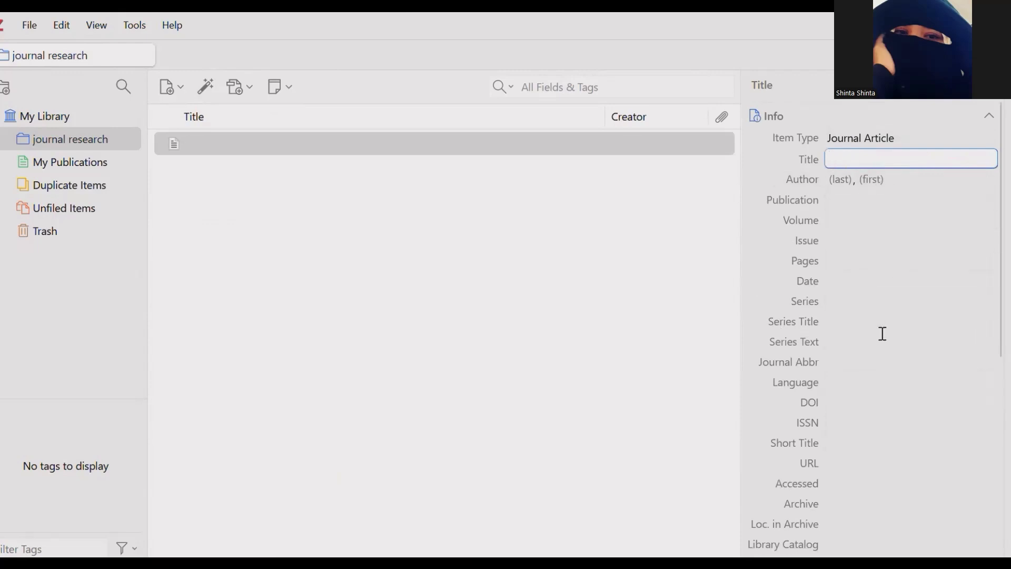
pyautogui.moveTo(1003, 164); pyautogui.dragTo(990, 127)
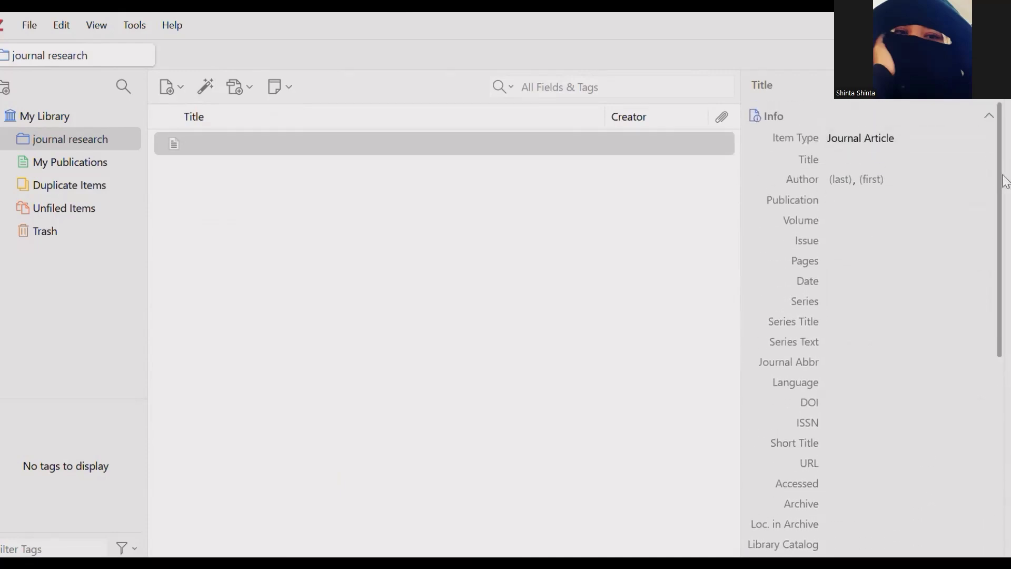
pyautogui.moveTo(1002, 184); pyautogui.dragTo(1000, 272)
pyautogui.scroll(3, 979, 212)
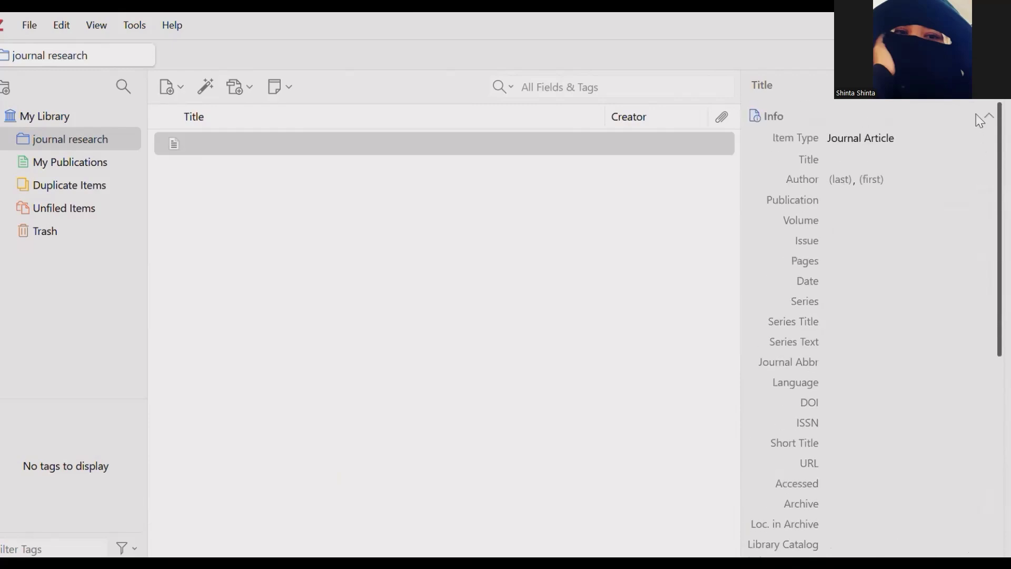
pyautogui.click(876, 160)
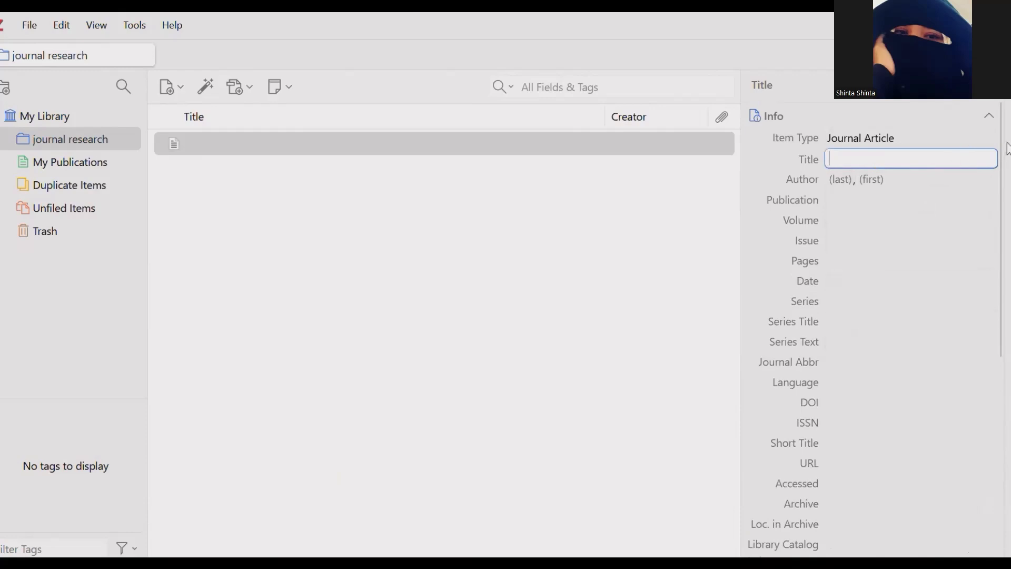
pyautogui.moveTo(1000, 152)
pyautogui.mouseDown()
pyautogui.moveTo(1001, 322)
pyautogui.moveTo(992, 140)
pyautogui.mouseUp()
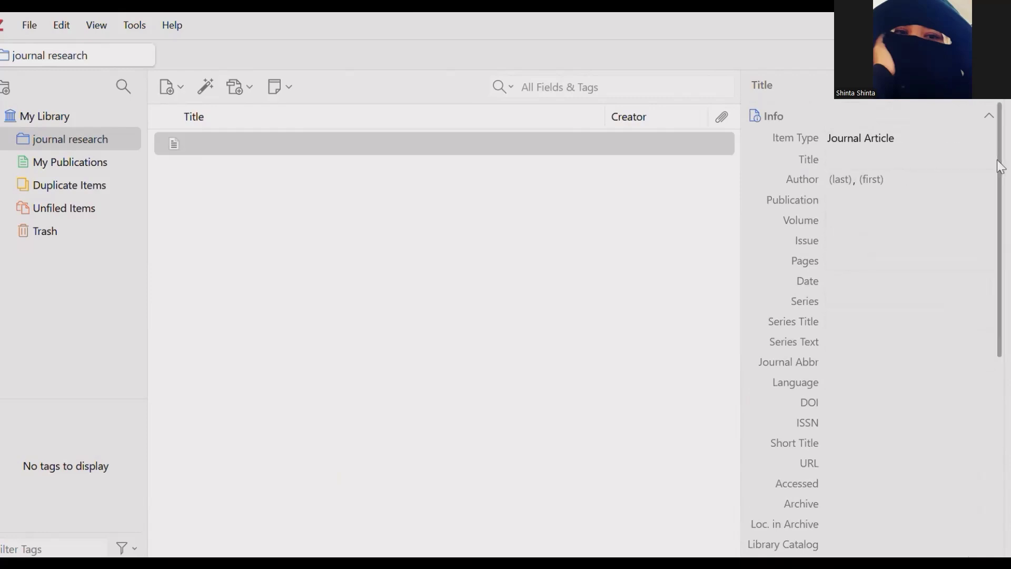
# - Add an article to the collection by its DOI 10.29333/iji.2019.12430a and look over its imported details
pyautogui.click(205, 90)
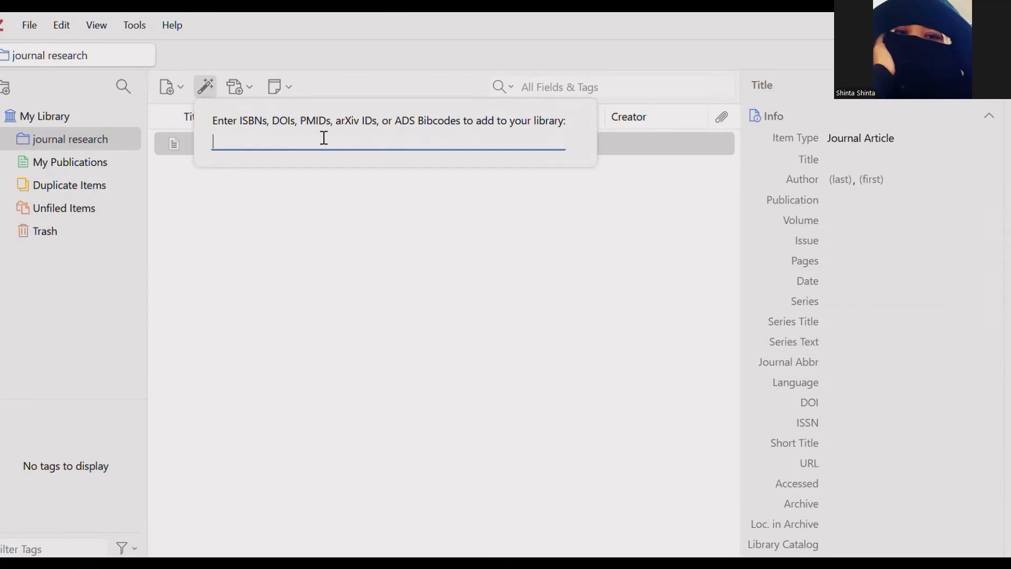
pyautogui.write('10.29333/iji.2019.12430a')
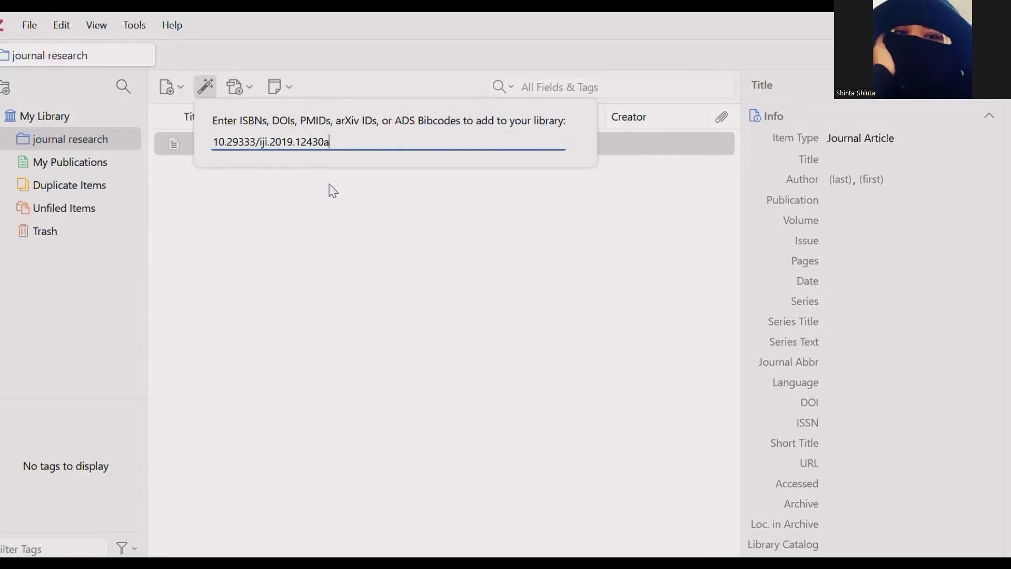
pyautogui.press('Return')
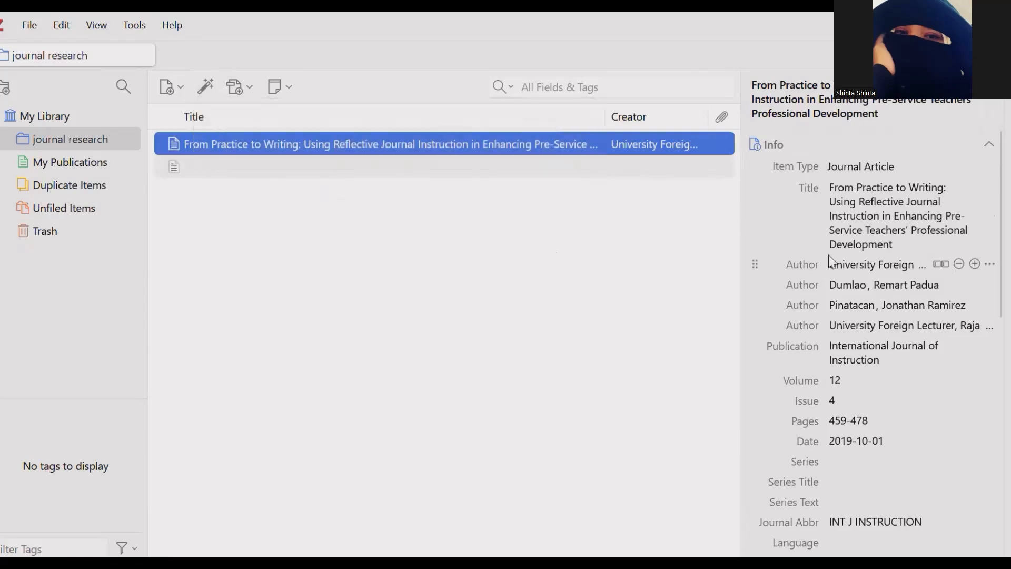
pyautogui.moveTo(1002, 202); pyautogui.dragTo(998, 179)
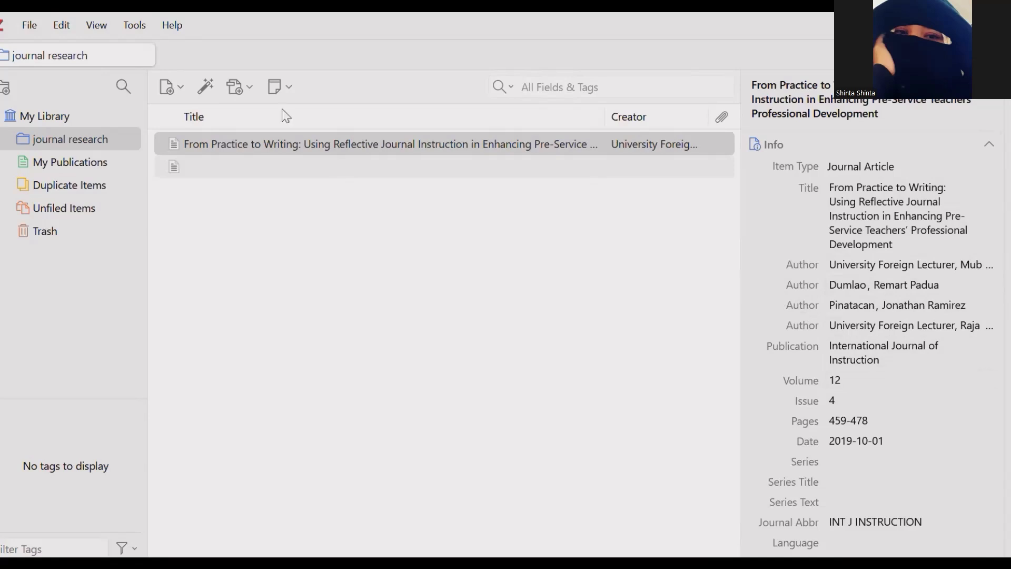
# - Import the duncan-2004-autoethnography, kelchtermans_2009_1__3 and classroom-interactional-competence PDFs from Downloads into the collection and close the metadata retrieval report
pyautogui.click(248, 94)
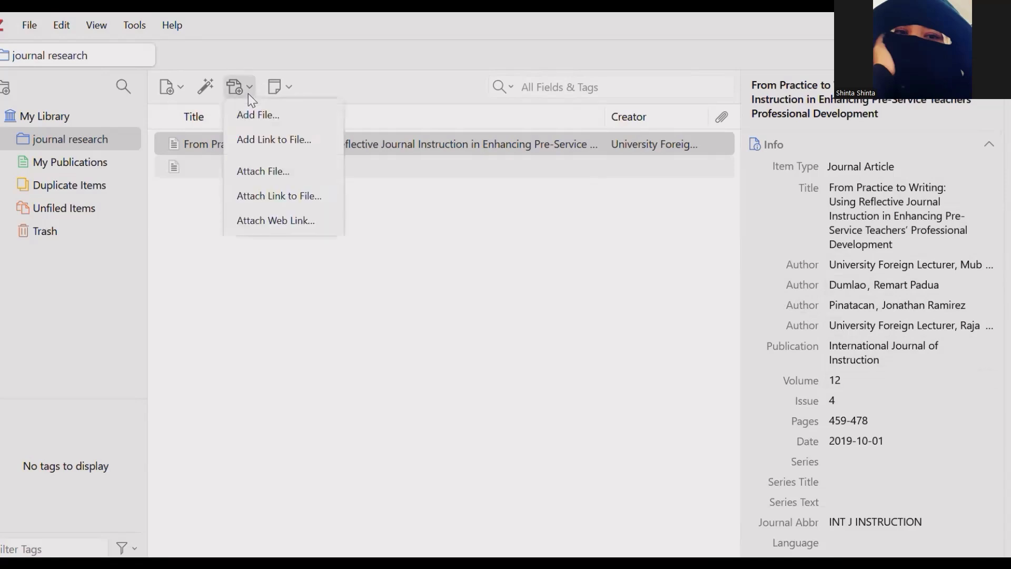
pyautogui.click(259, 122)
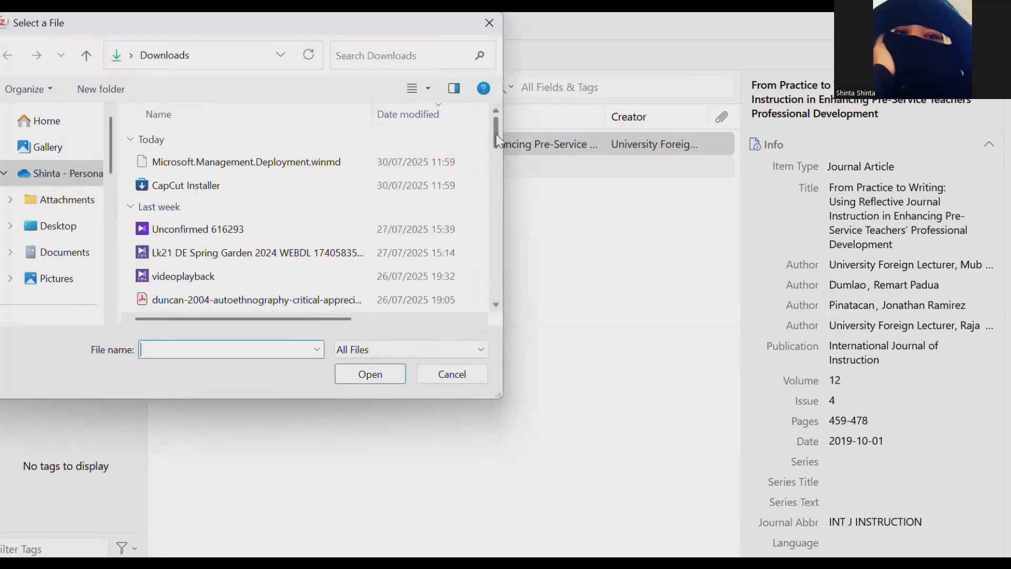
pyautogui.moveTo(499, 132)
pyautogui.mouseDown()
pyautogui.moveTo(506, 267)
pyautogui.moveTo(505, 151)
pyautogui.mouseUp()
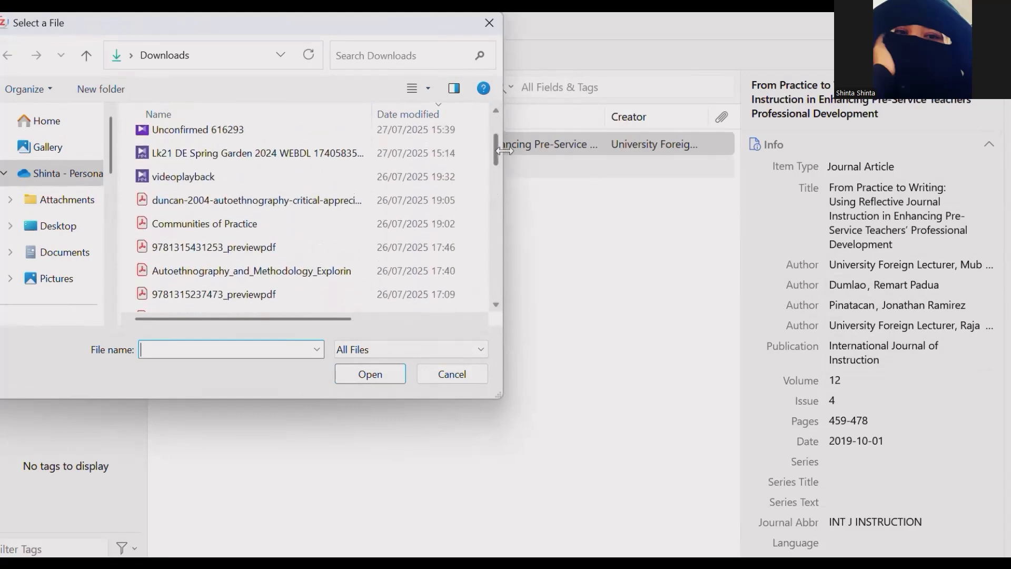
pyautogui.click(290, 207)
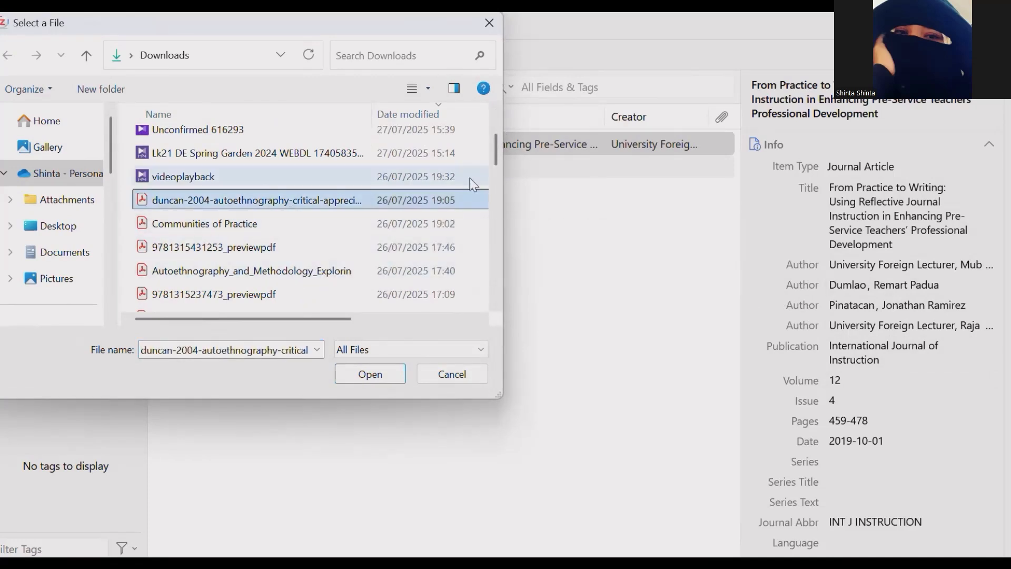
pyautogui.moveTo(500, 156); pyautogui.dragTo(498, 181)
pyautogui.keyDown('ctrl'); pyautogui.click(287, 202); pyautogui.keyUp('ctrl')
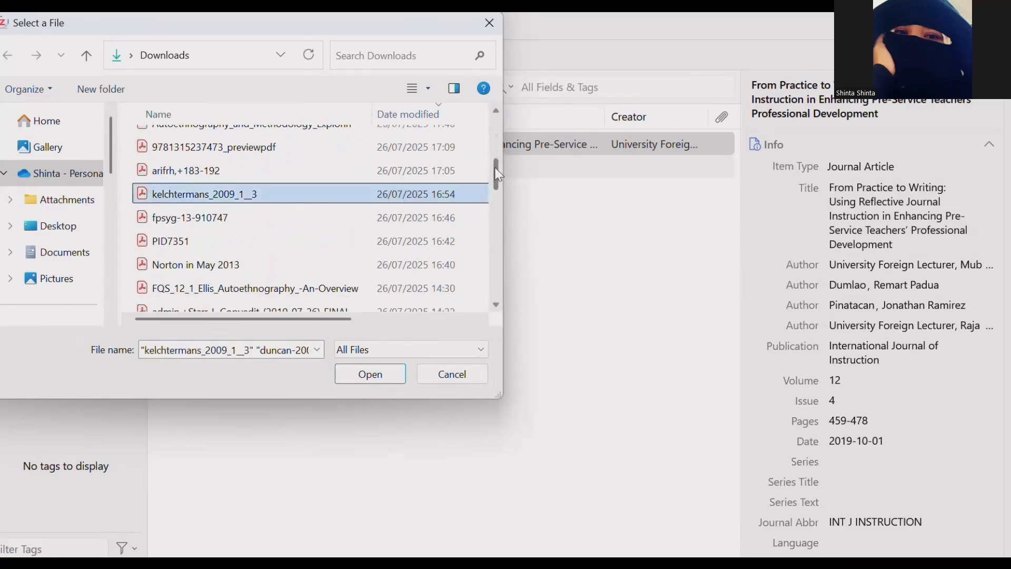
pyautogui.moveTo(496, 169); pyautogui.dragTo(495, 194)
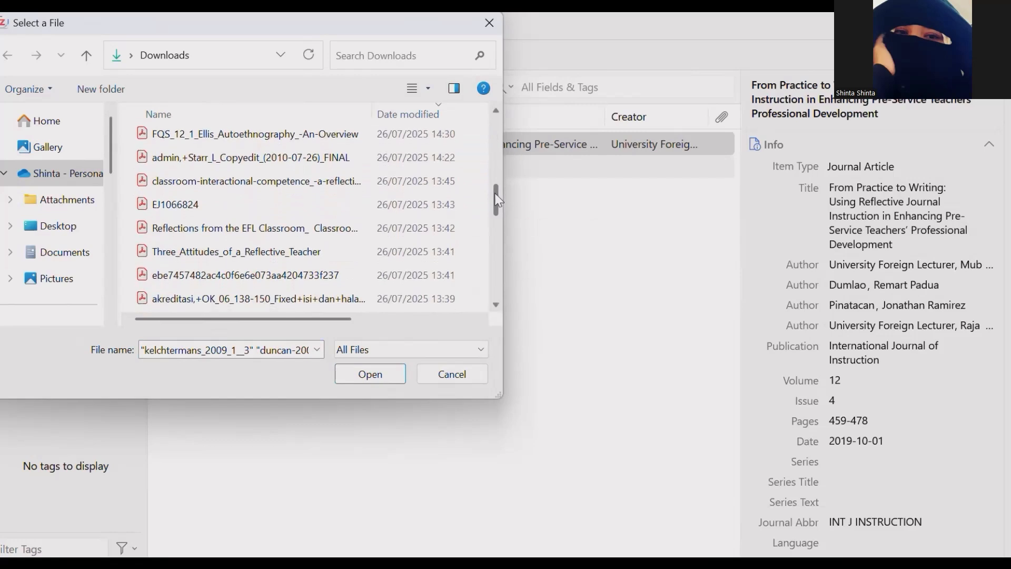
pyautogui.click(293, 182)
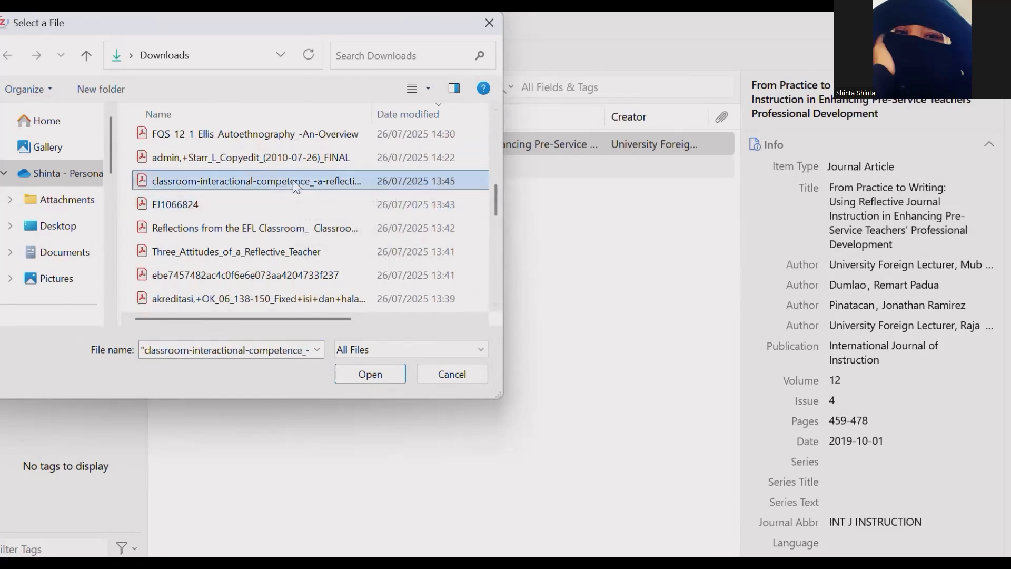
pyautogui.click(376, 374)
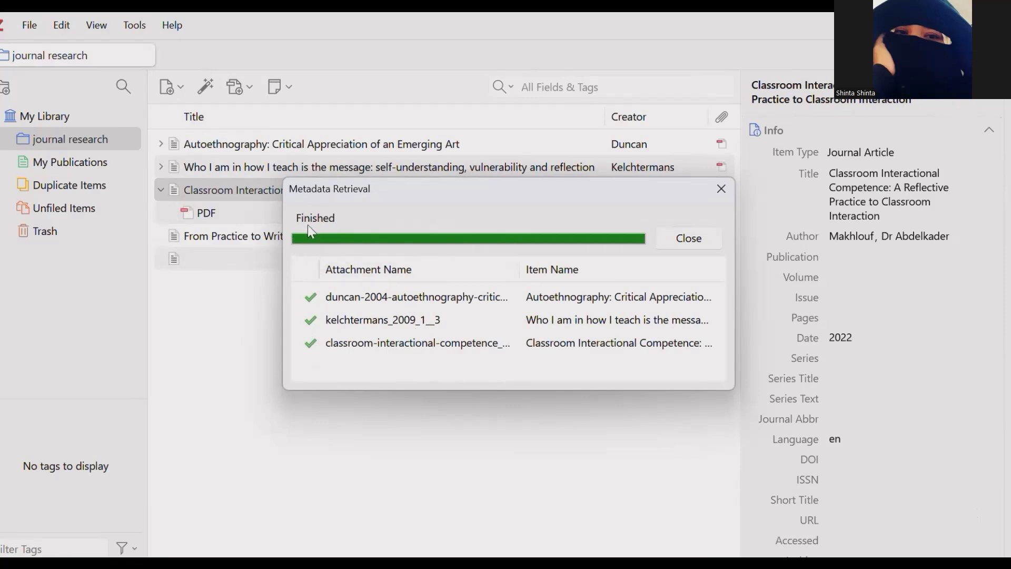
pyautogui.click(722, 242)
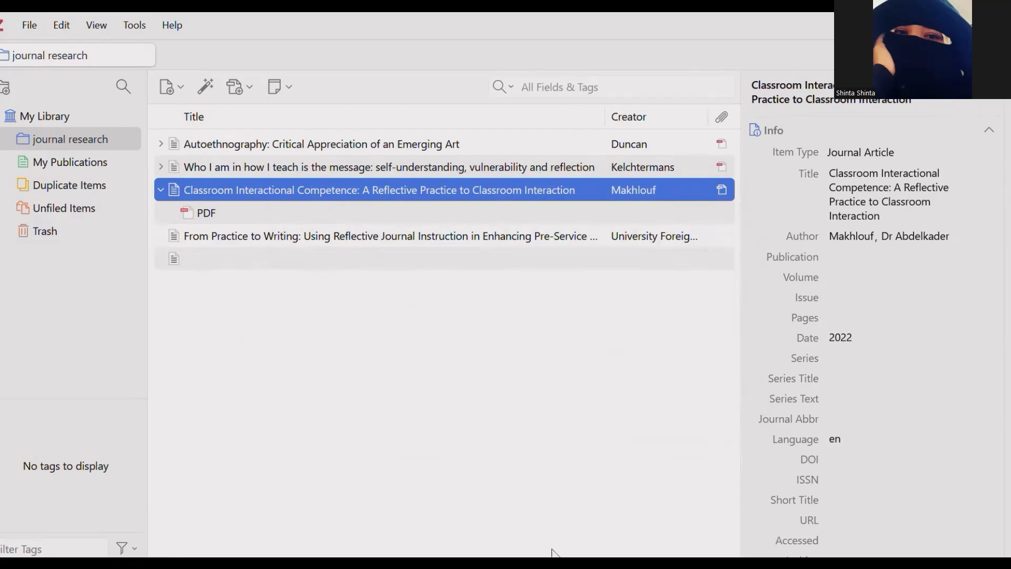
# - Switch to Document1 in Word and set its Zotero citation style to American Psychological Association (APA) 7th edition, language English (US)
pyautogui.moveTo(550, 557)
pyautogui.click(549, 527)
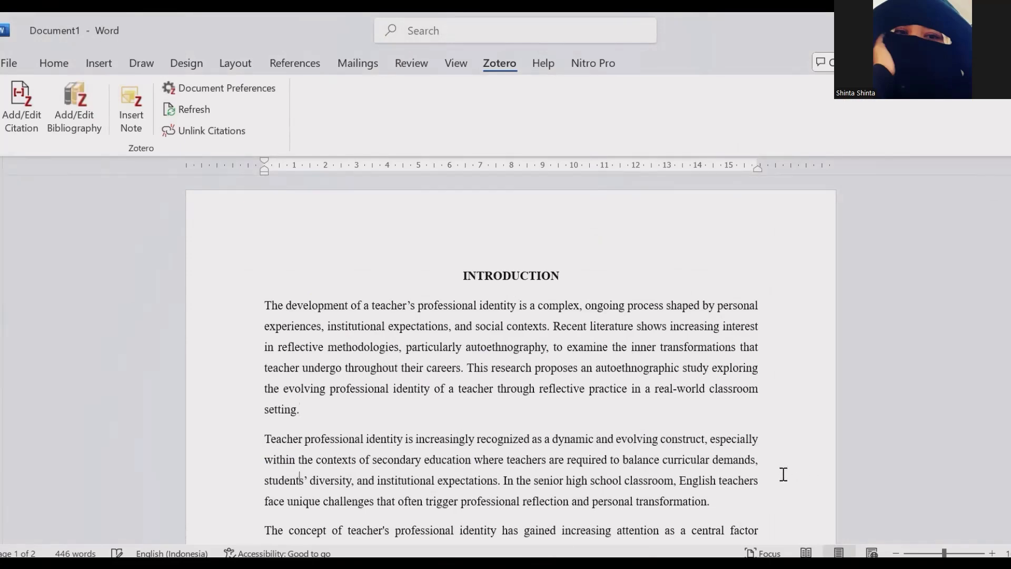
pyautogui.scroll(-3, 783, 474)
pyautogui.scroll(-5, 783, 474)
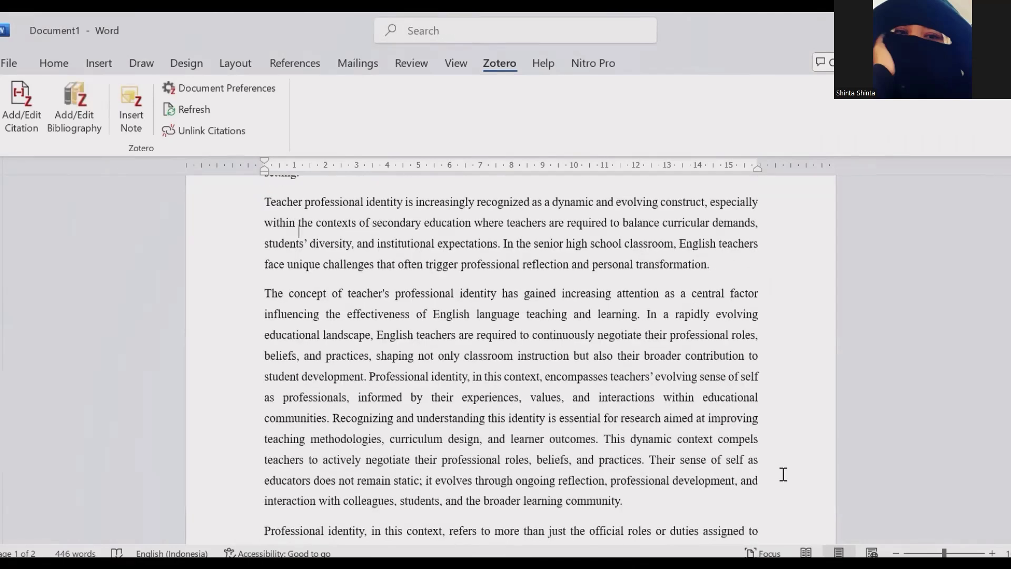
pyautogui.scroll(5, 783, 474)
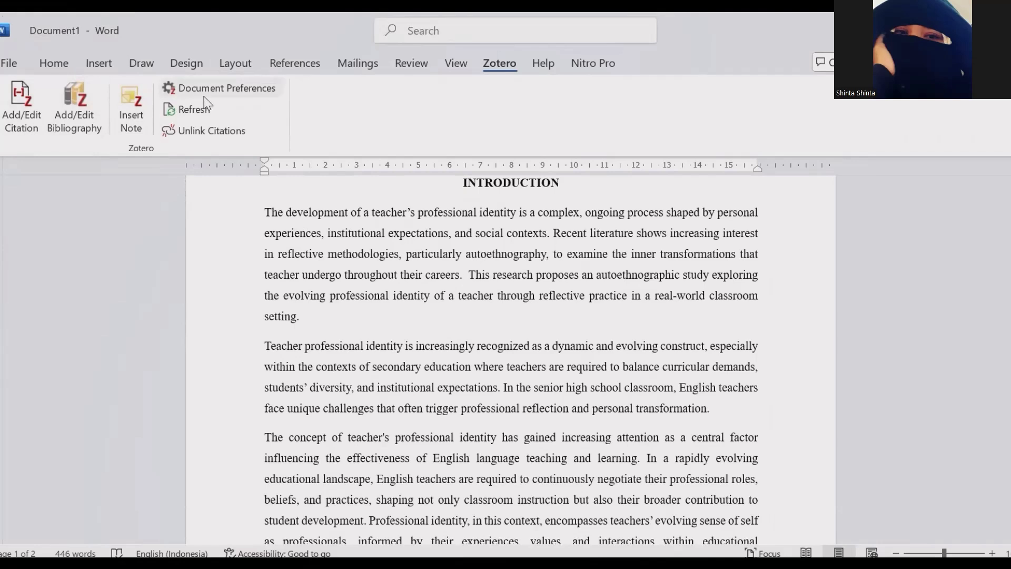
pyautogui.click(252, 90)
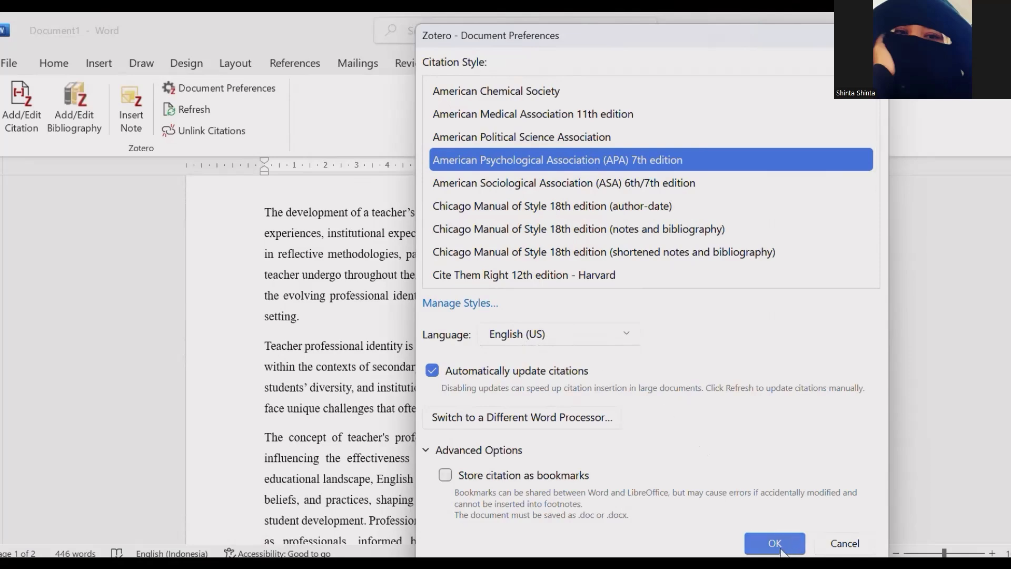
pyautogui.click(780, 549)
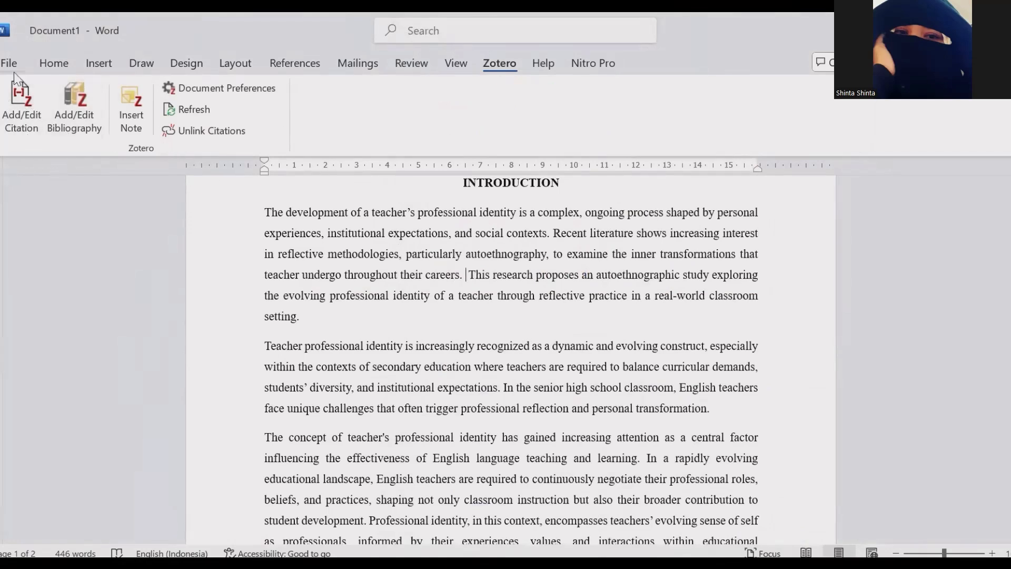
# - Insert a citation of the "Autoethnography: Critical Appreciation of an Emerging Art" article with page 8 after "throughout their careers.", using the classic citation view
pyautogui.click(28, 122)
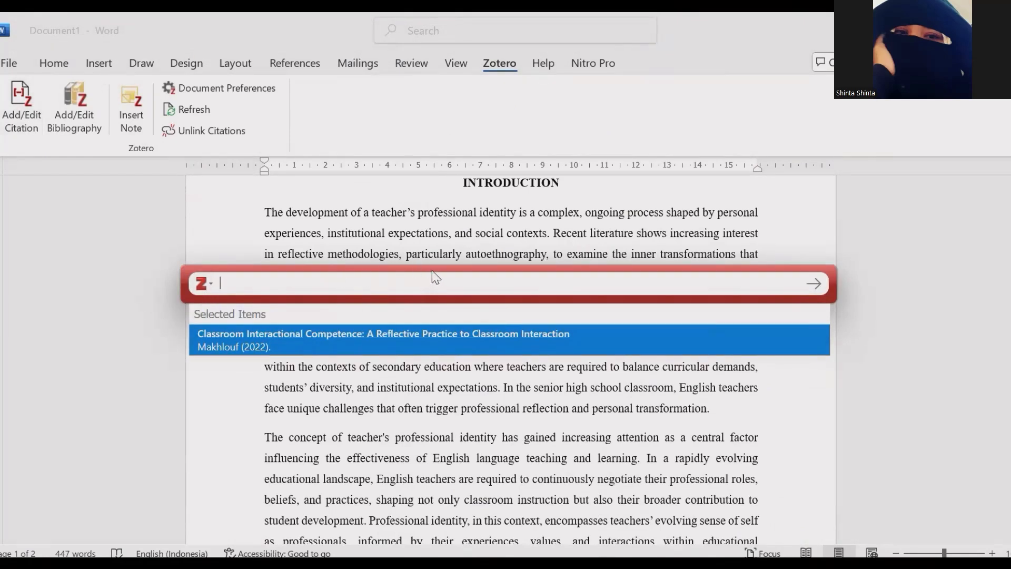
pyautogui.moveTo(432, 271); pyautogui.dragTo(441, 299)
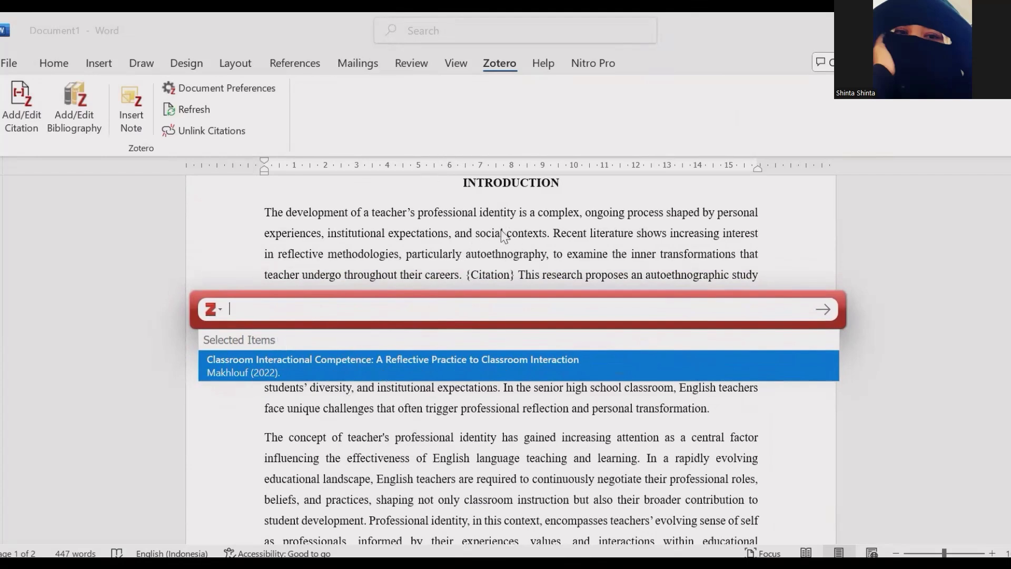
pyautogui.click(217, 315)
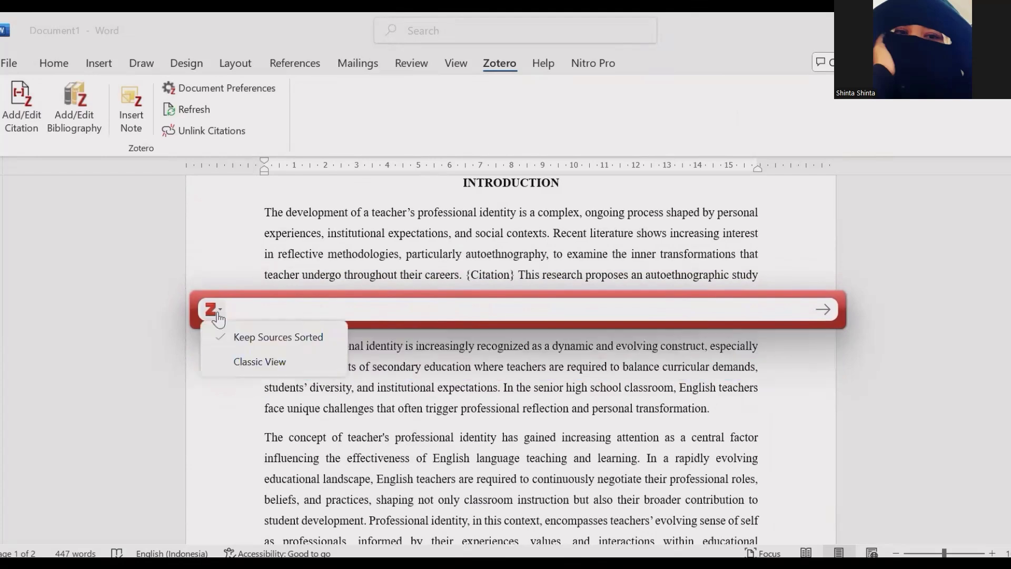
pyautogui.click(258, 361)
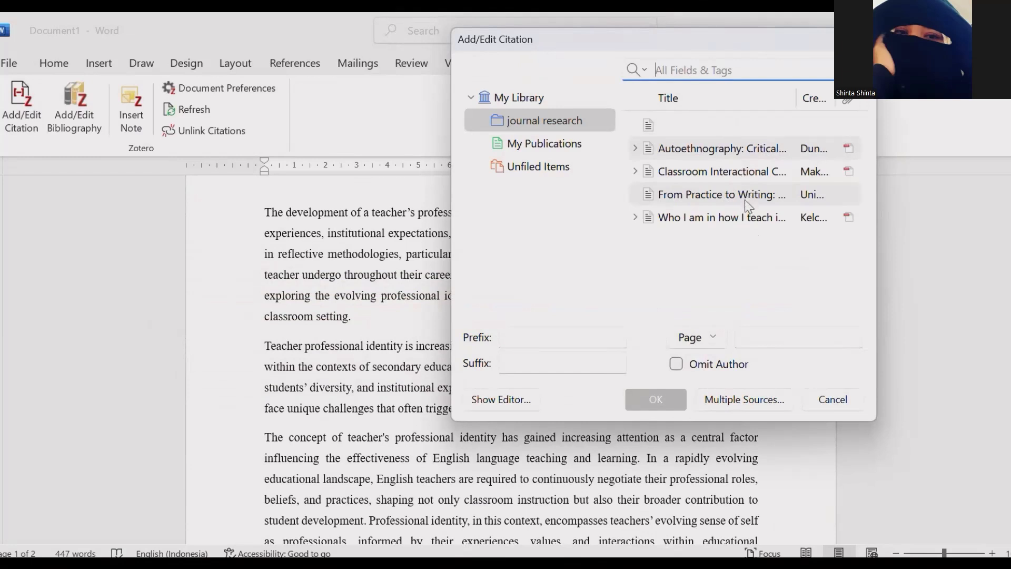
pyautogui.click(723, 153)
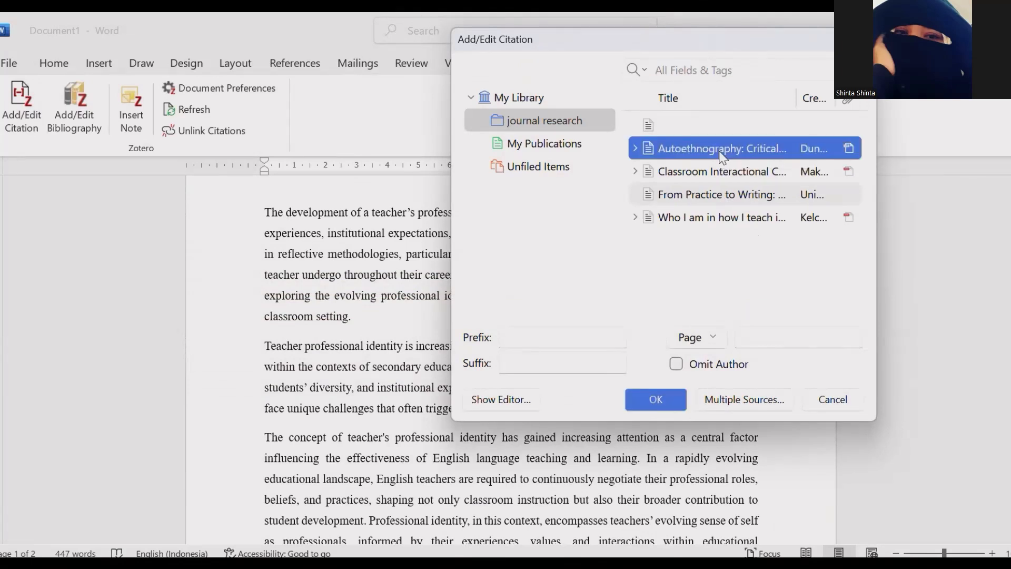
pyautogui.click(752, 342)
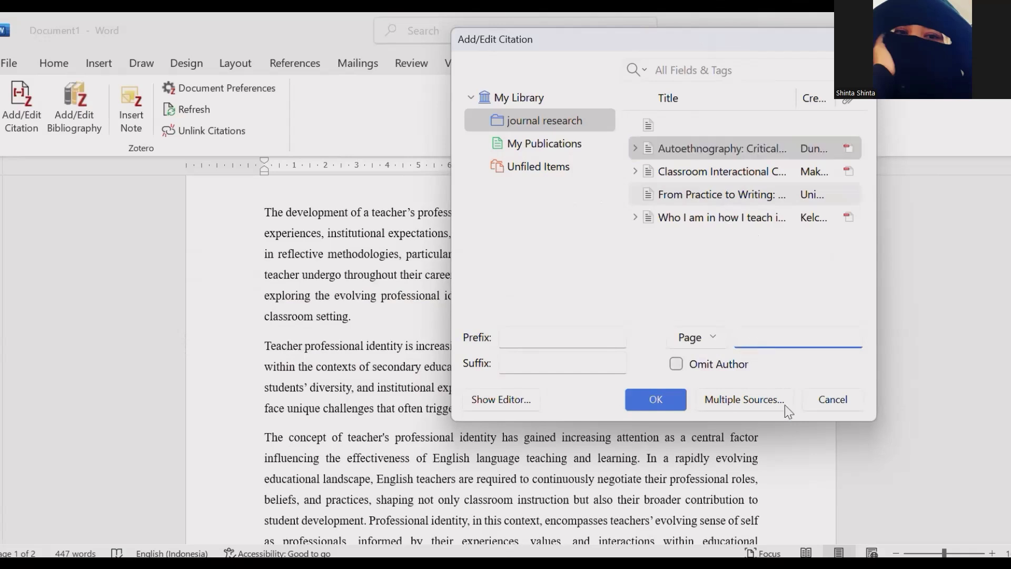
pyautogui.write('8')
pyautogui.click(643, 400)
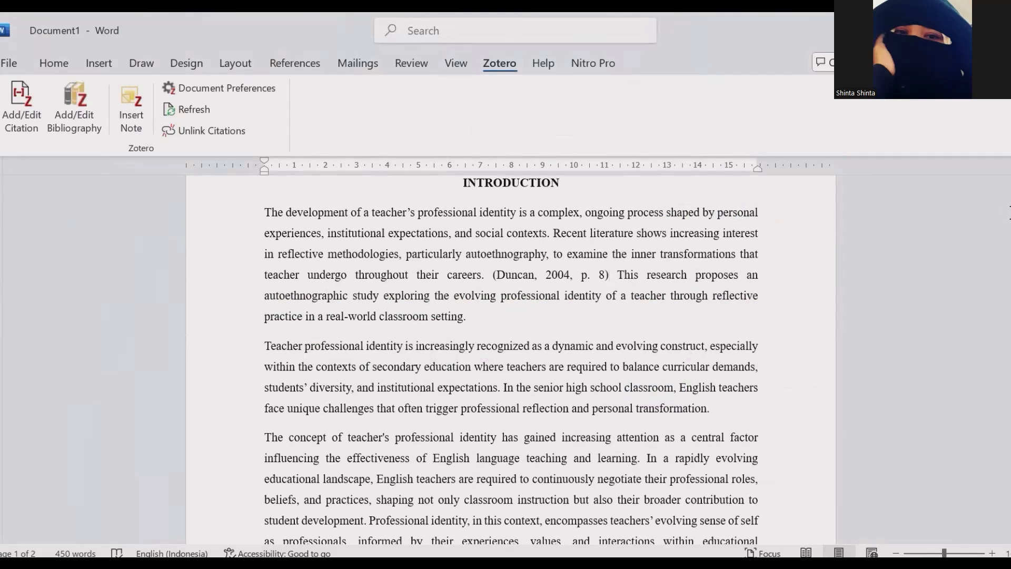
# - Cite "Classroom Interactional Competence: A Reflective Practice to Classroom Interaction" at the end of the second introduction paragraph, without a page number
pyautogui.press('Down')
pyautogui.click(718, 410)
pyautogui.click(21, 120)
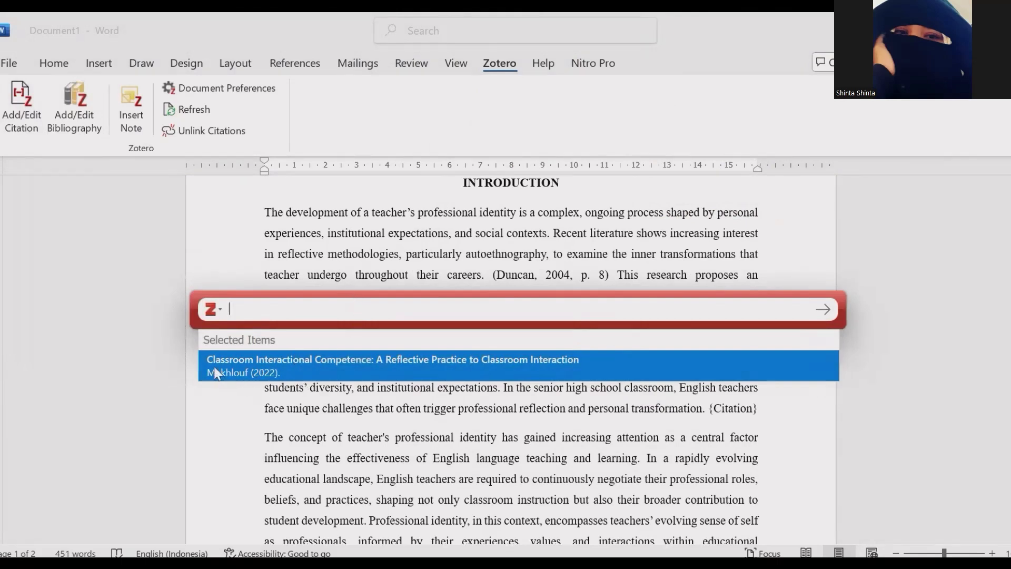
pyautogui.click(300, 375)
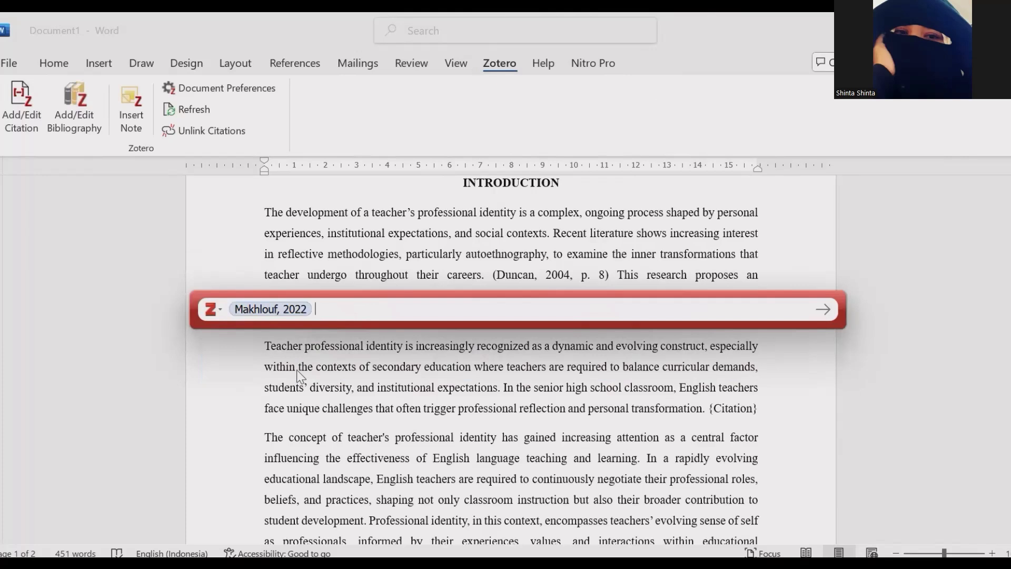
pyautogui.press('Return')
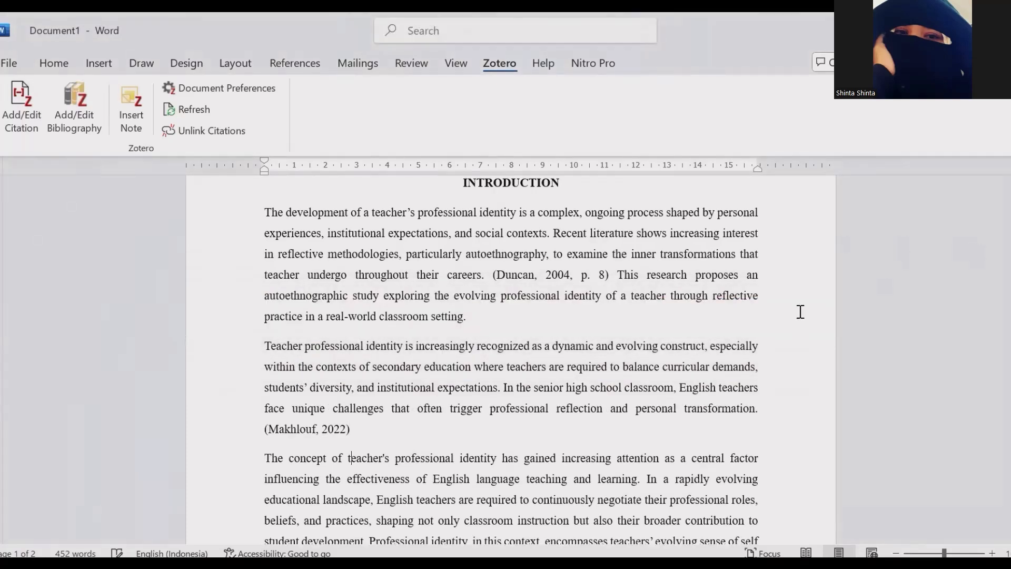
# - Cite "Who I am in how I teach is the message" with page 9 after "the broader learning community.", using the classic citation view
pyautogui.scroll(-3, 800, 311)
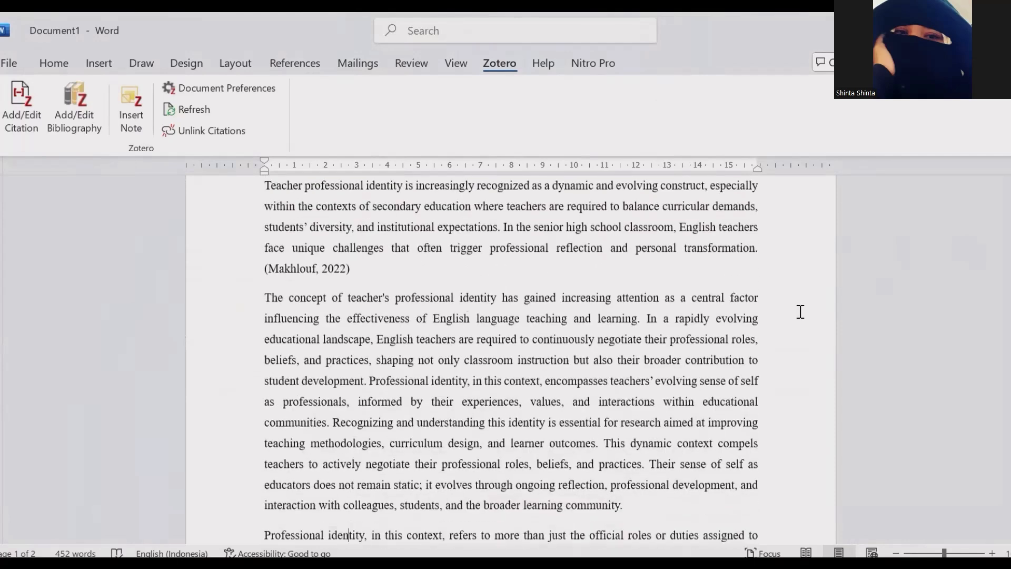
pyautogui.scroll(-2, 800, 312)
pyautogui.scroll(-1, 801, 311)
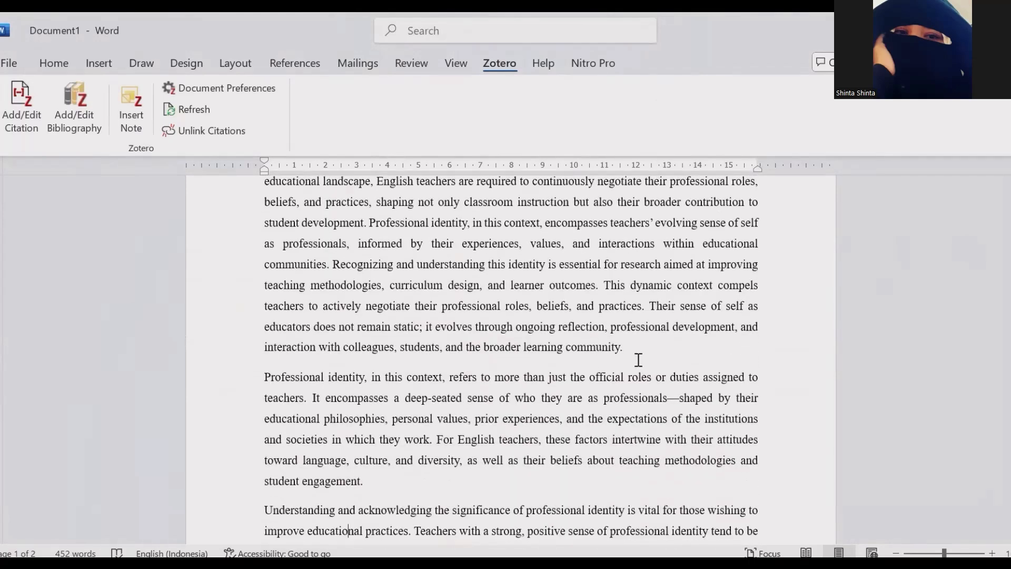
pyautogui.click(638, 353)
pyautogui.click(20, 114)
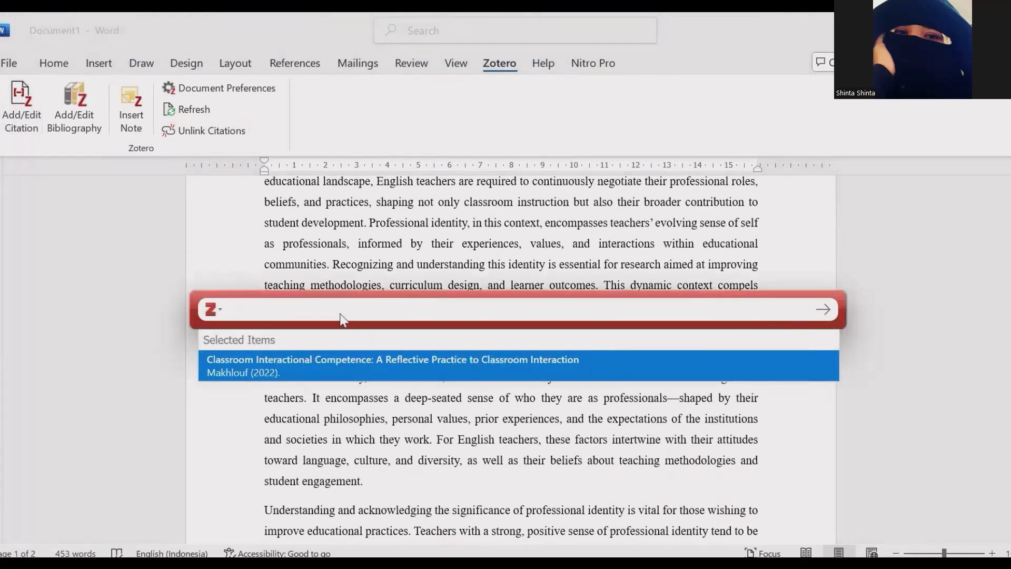
pyautogui.click(216, 311)
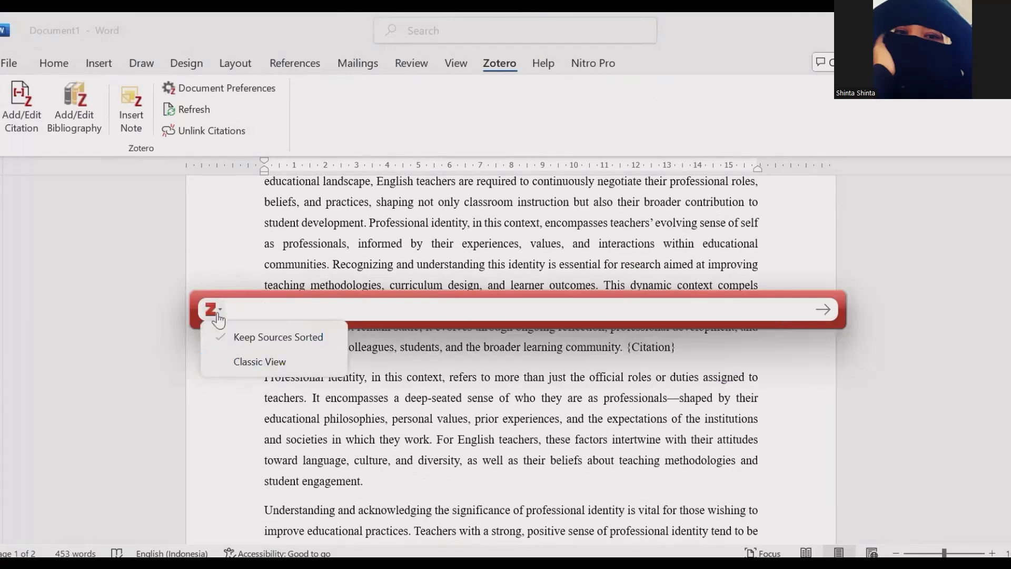
pyautogui.click(247, 362)
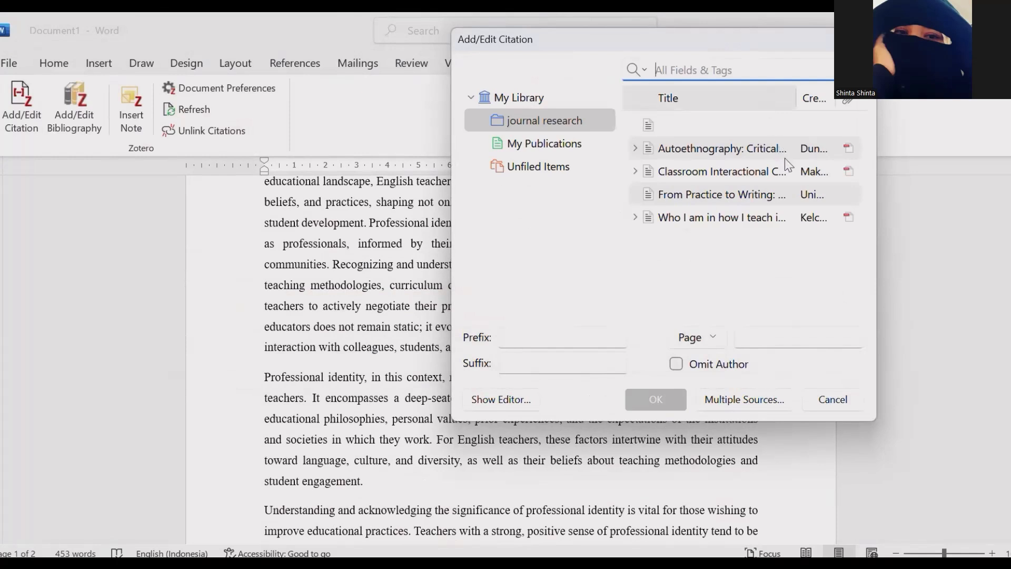
pyautogui.click(756, 222)
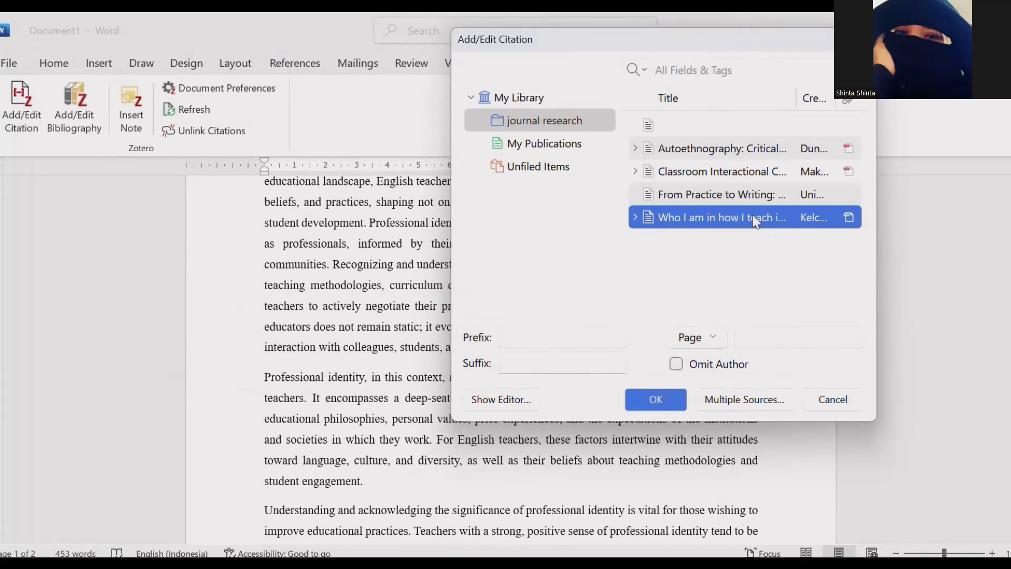
pyautogui.click(745, 337)
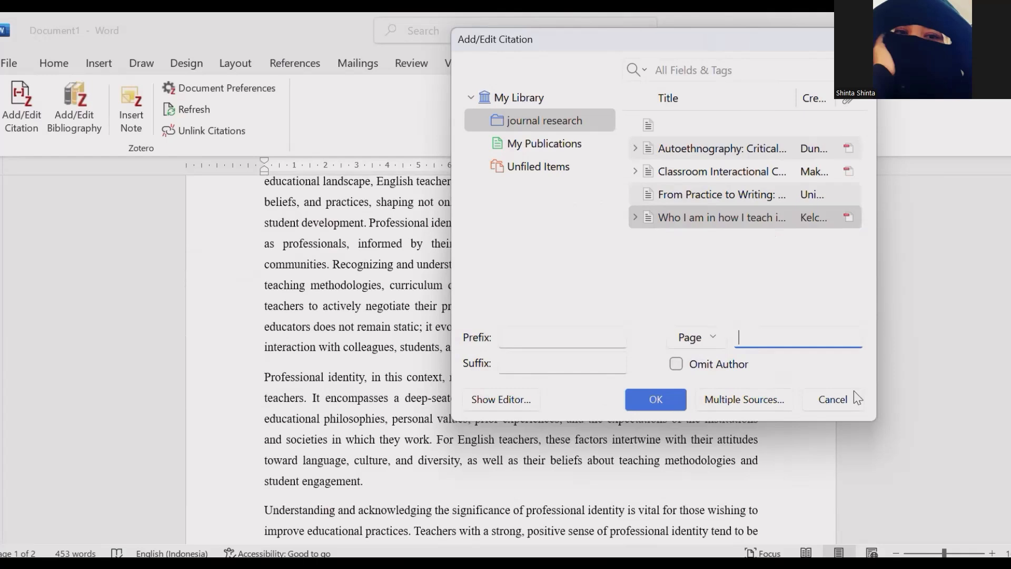
pyautogui.write('9')
pyautogui.click(658, 399)
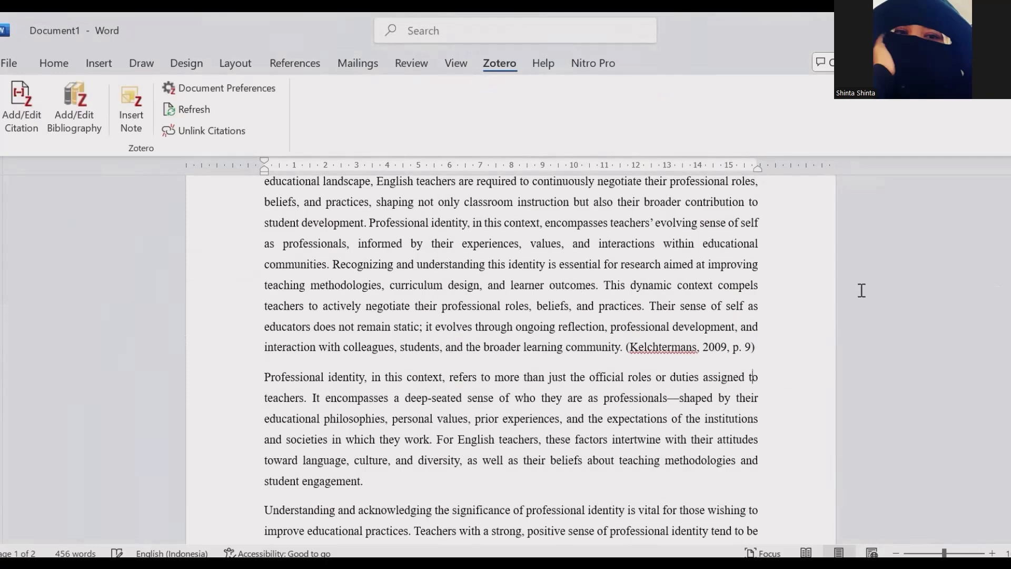
# - Add a "References" line at the end of the document and insert the Zotero bibliography below it
pyautogui.hotkey('ctrl', 'End')
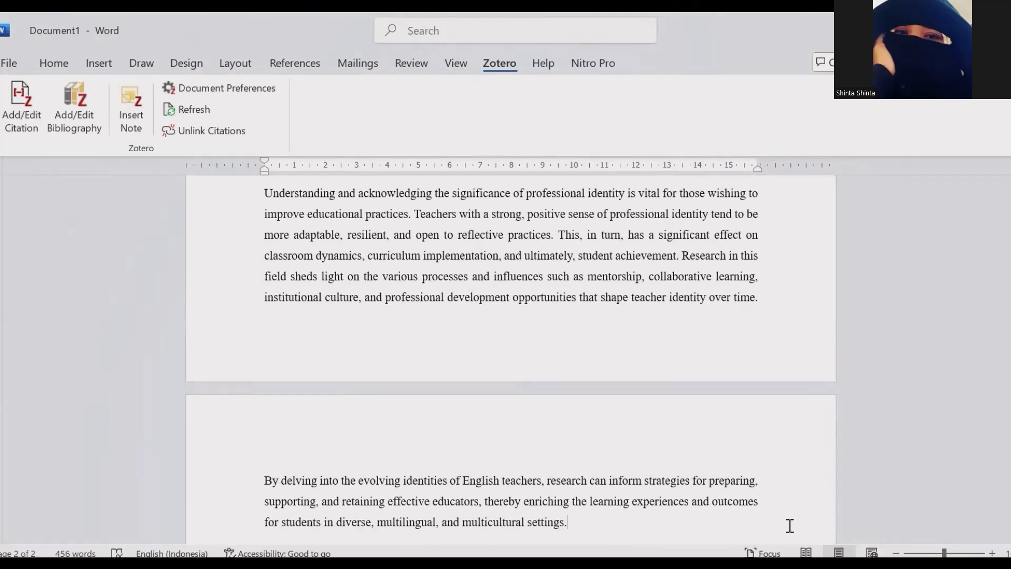
pyautogui.press('Return')
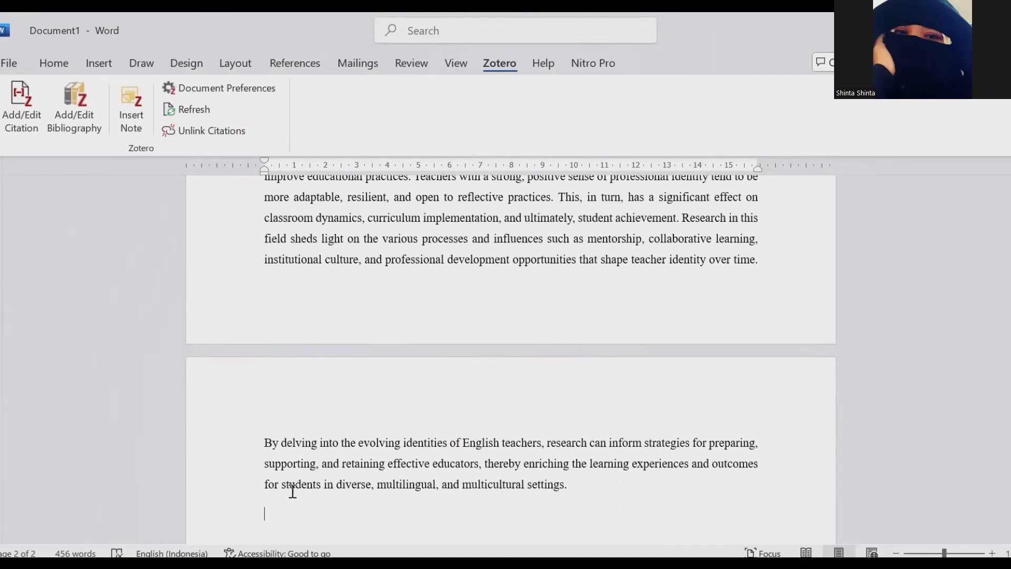
pyautogui.write('References')
pyautogui.press('Return')
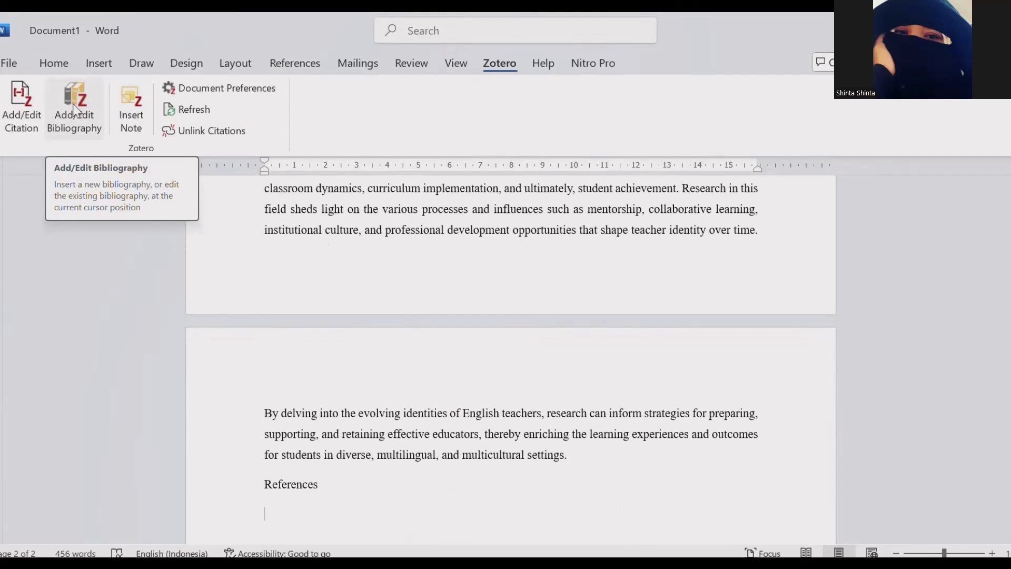
pyautogui.click(74, 109)
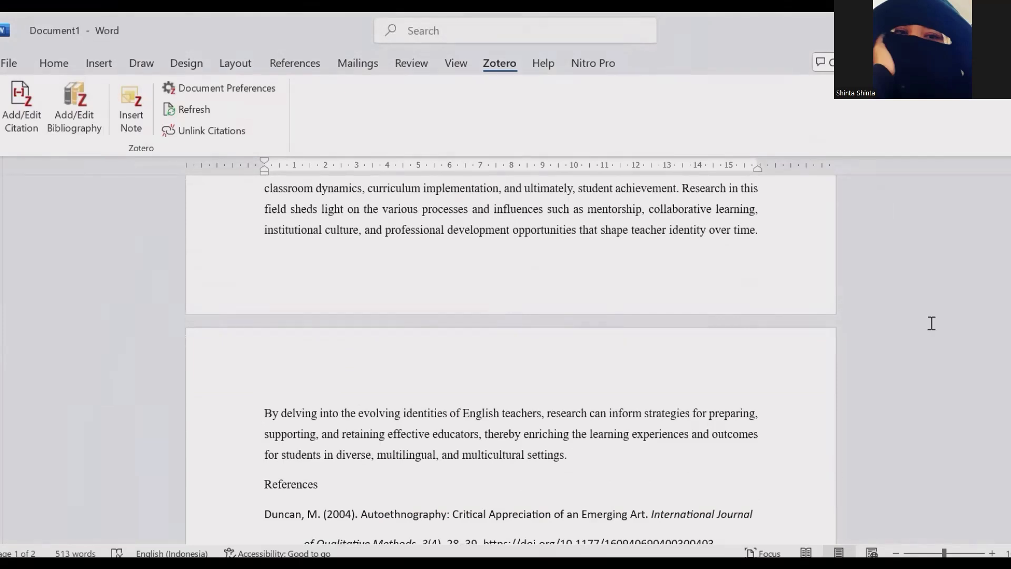
# - Look over the bibliography entries under References, checking them against the sources cited in the text
pyautogui.click(805, 402)
pyautogui.press('Down')
pyautogui.press('Down')
pyautogui.press('Down')
pyautogui.press('Down')
pyautogui.press('Down')
pyautogui.press('Down')
pyautogui.press('Down')
pyautogui.press('Down')
pyautogui.press('Down')
pyautogui.press('Down')
pyautogui.press('Down')
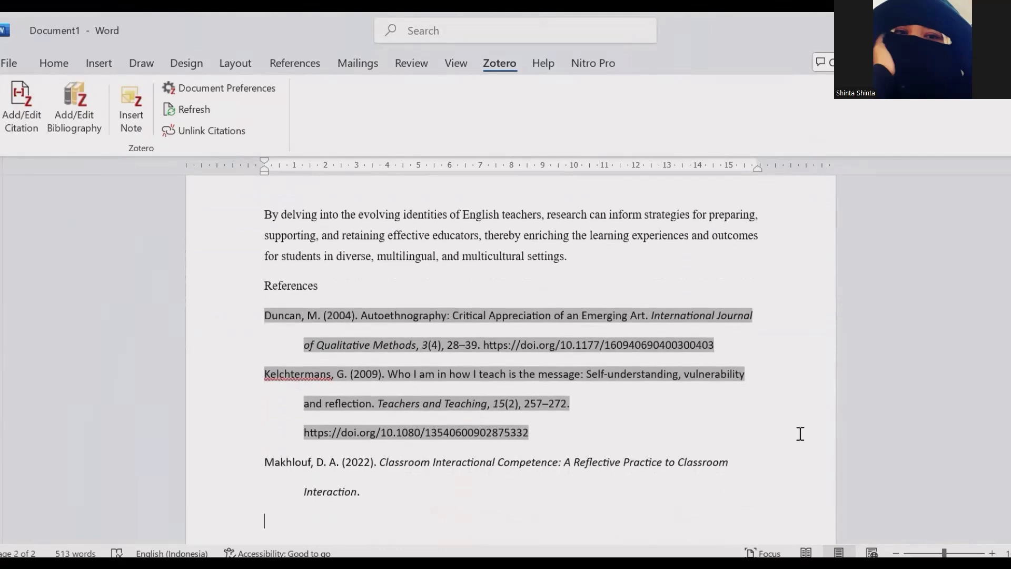
pyautogui.press('Up')
pyautogui.click(399, 261)
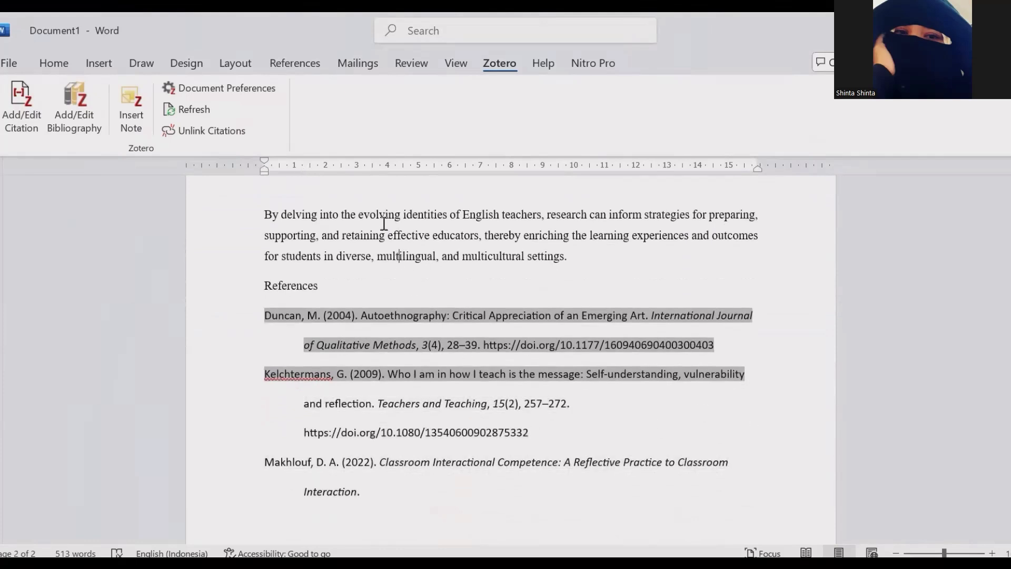
pyautogui.click(377, 211)
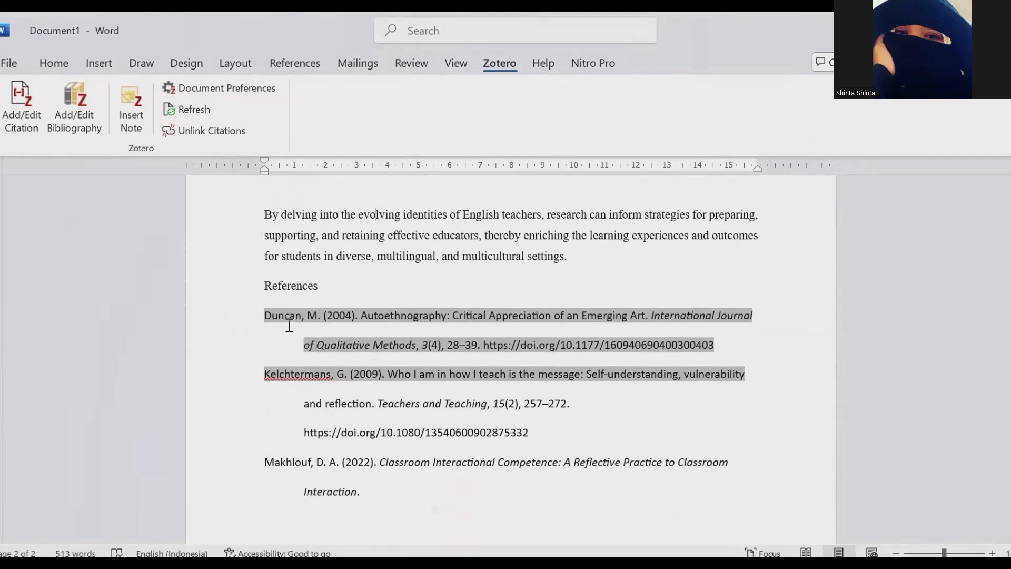